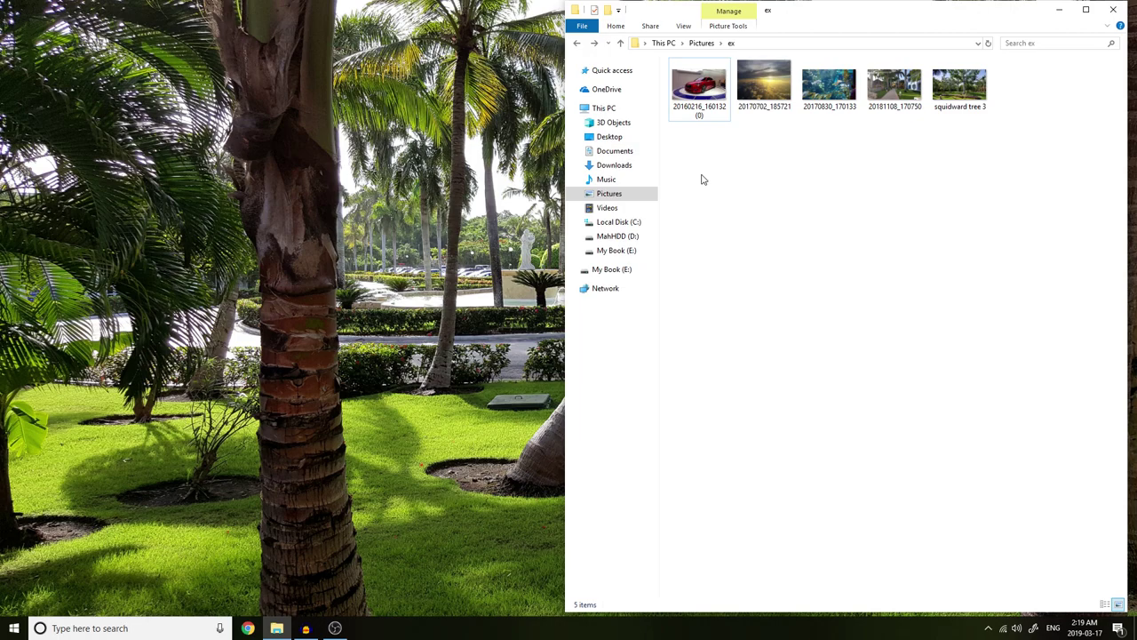
Open the car photo 20160216_160132(0) from Pictures > ex in GIMP
{"action": "double_click", "coordinate": [700, 89]}
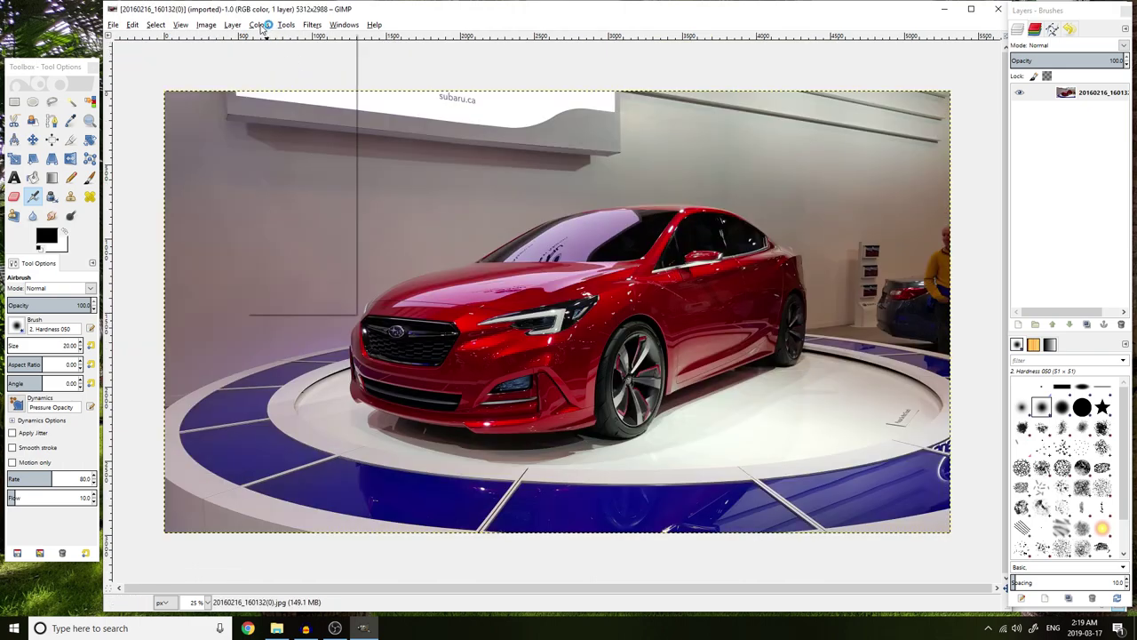
Open Colors > Curves for the car photo and add a midpoint control point on the Value line
{"action": "left_click", "coordinate": [260, 24]}
{"action": "left_click", "coordinate": [276, 125]}
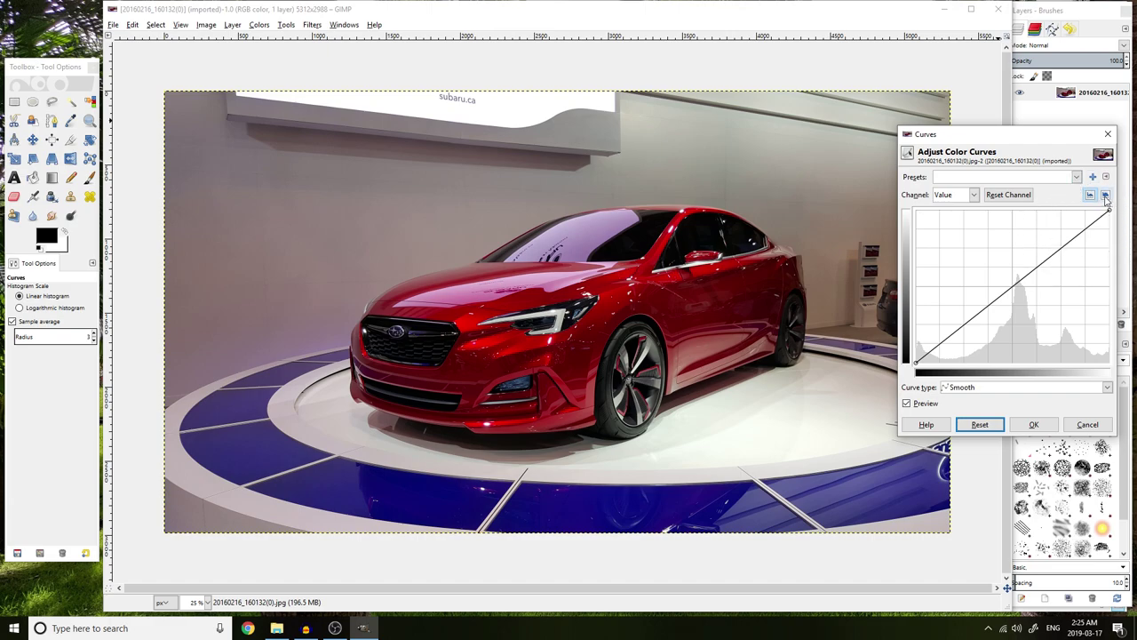
{"action": "left_click", "coordinate": [1012, 283]}
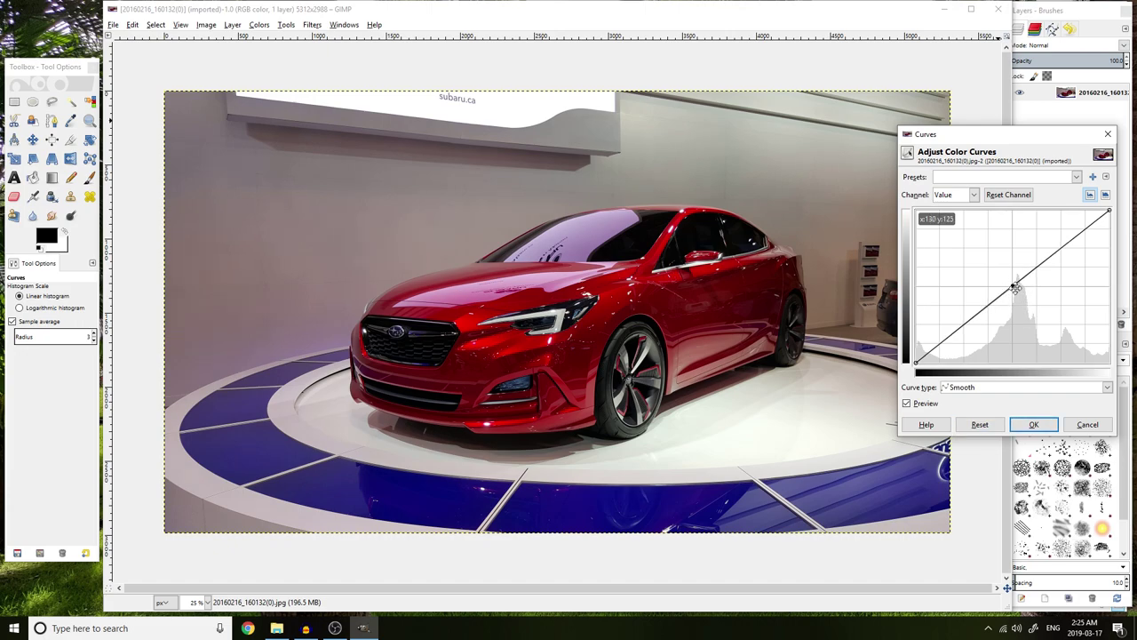
Pull the car photo's Value midpoint well up and left for a much brighter, almost washed-out preview
{"action": "left_click_drag", "start_coordinate": [1015, 286], "coordinate": [1003, 263]}
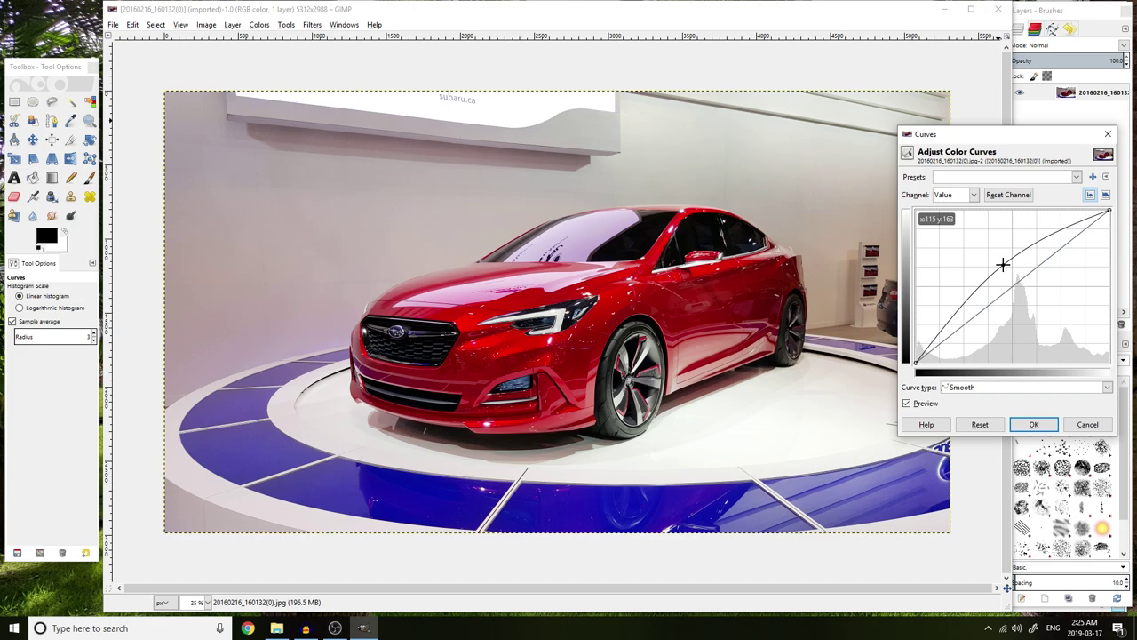
{"action": "left_click_drag", "start_coordinate": [1002, 264], "coordinate": [994, 249]}
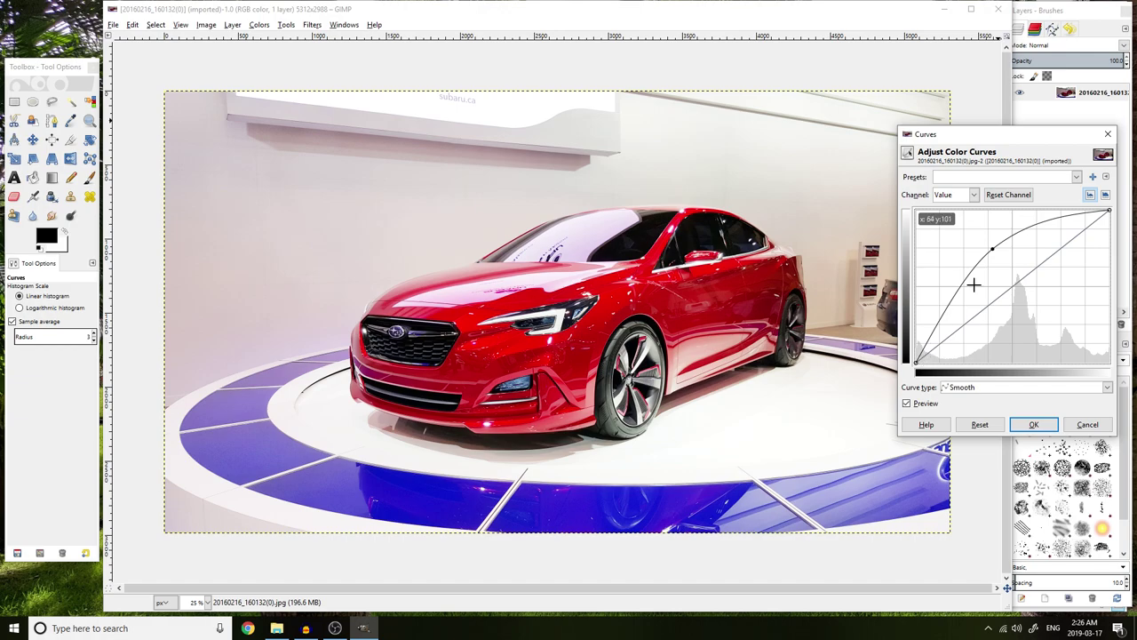
{"action": "left_click_drag", "start_coordinate": [995, 249], "coordinate": [975, 236]}
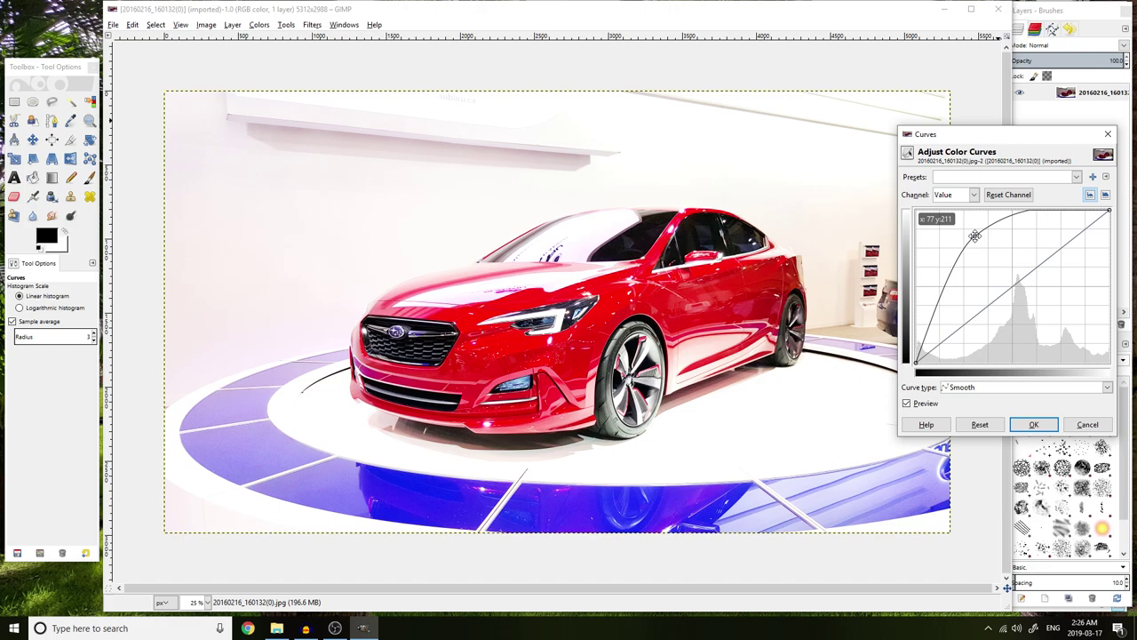
Reset the curve and shape a gentle S-curve with slightly lowered shadows and raised highlights
{"action": "left_click", "coordinate": [980, 424]}
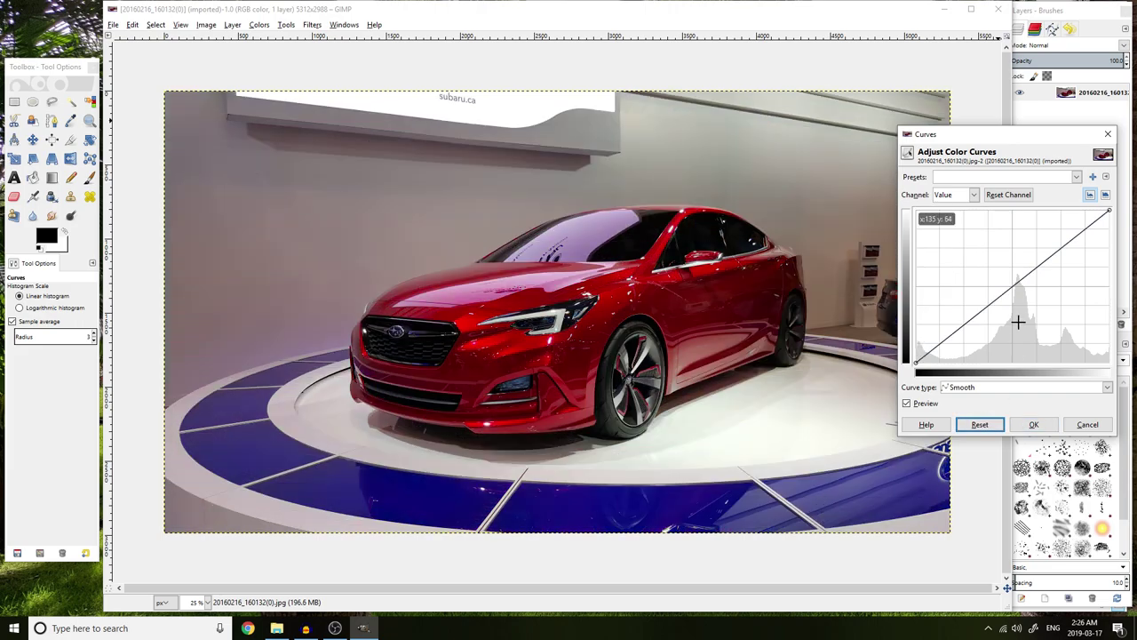
{"action": "left_click", "coordinate": [1013, 287]}
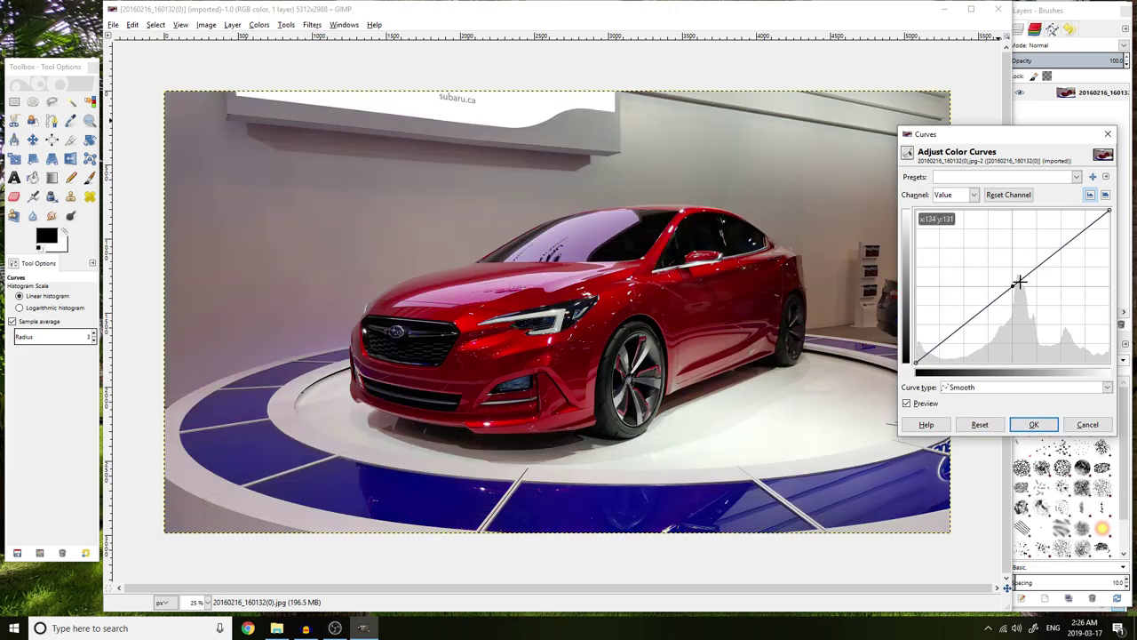
{"action": "left_click", "coordinate": [1062, 248]}
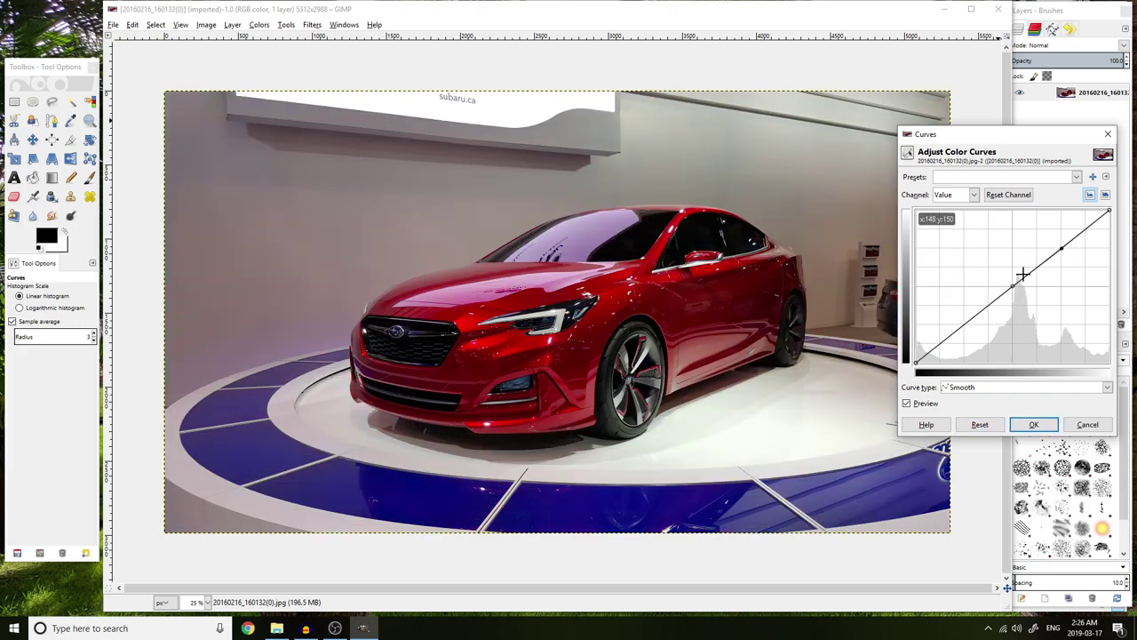
{"action": "left_click", "coordinate": [963, 326]}
{"action": "left_click_drag", "start_coordinate": [965, 325], "coordinate": [967, 332]}
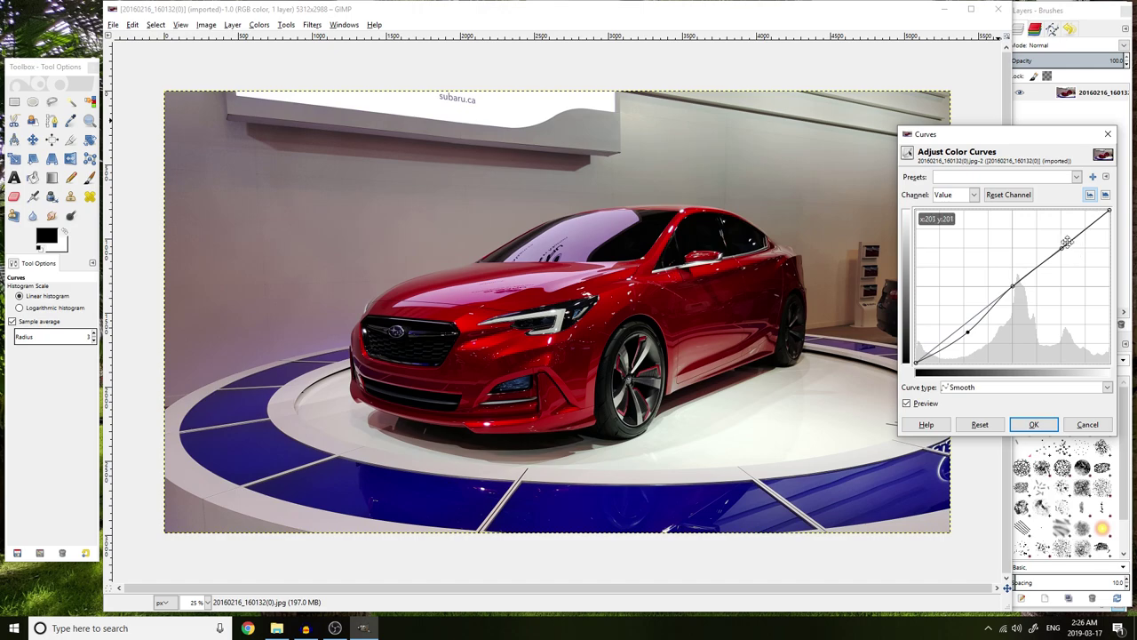
{"action": "left_click_drag", "start_coordinate": [1062, 249], "coordinate": [1057, 232]}
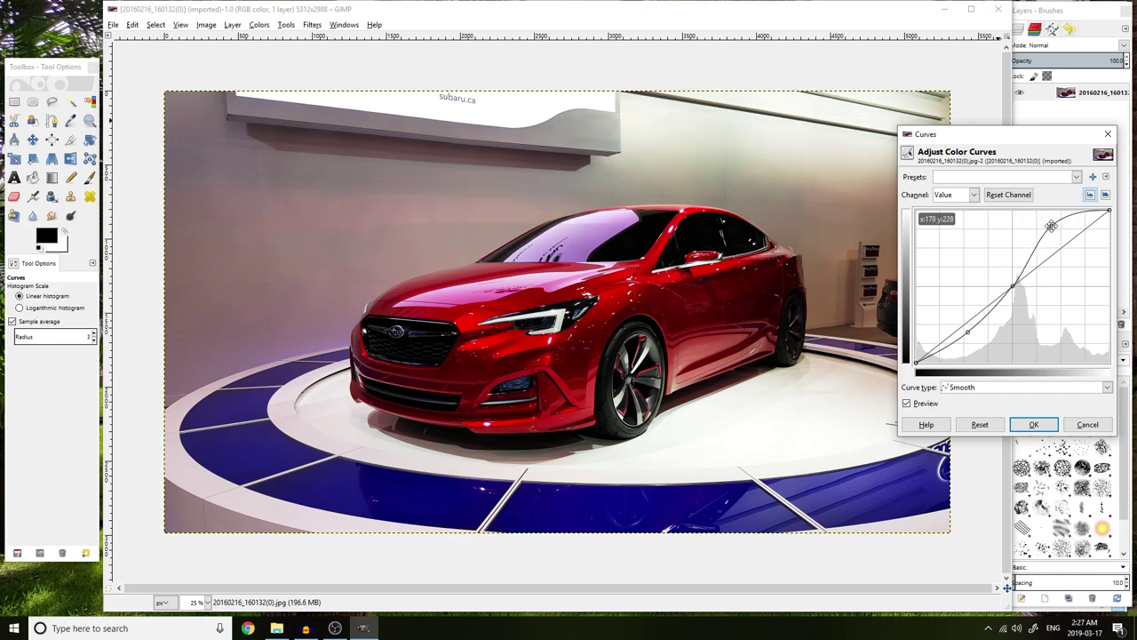
{"action": "left_click_drag", "start_coordinate": [968, 333], "coordinate": [980, 349]}
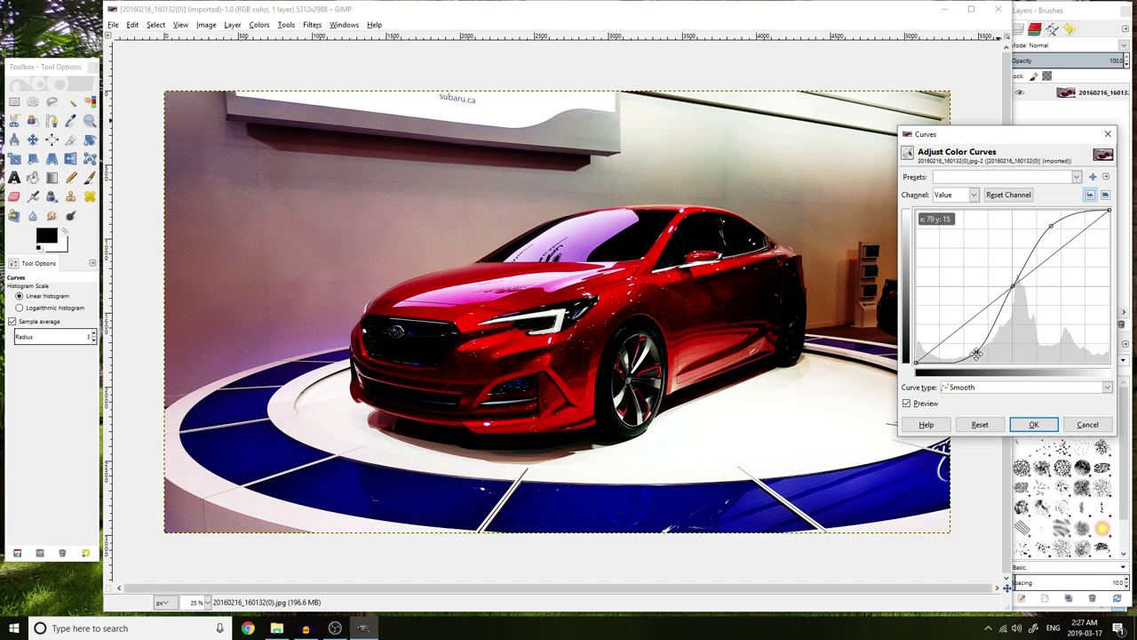
{"action": "left_click_drag", "start_coordinate": [977, 353], "coordinate": [966, 330]}
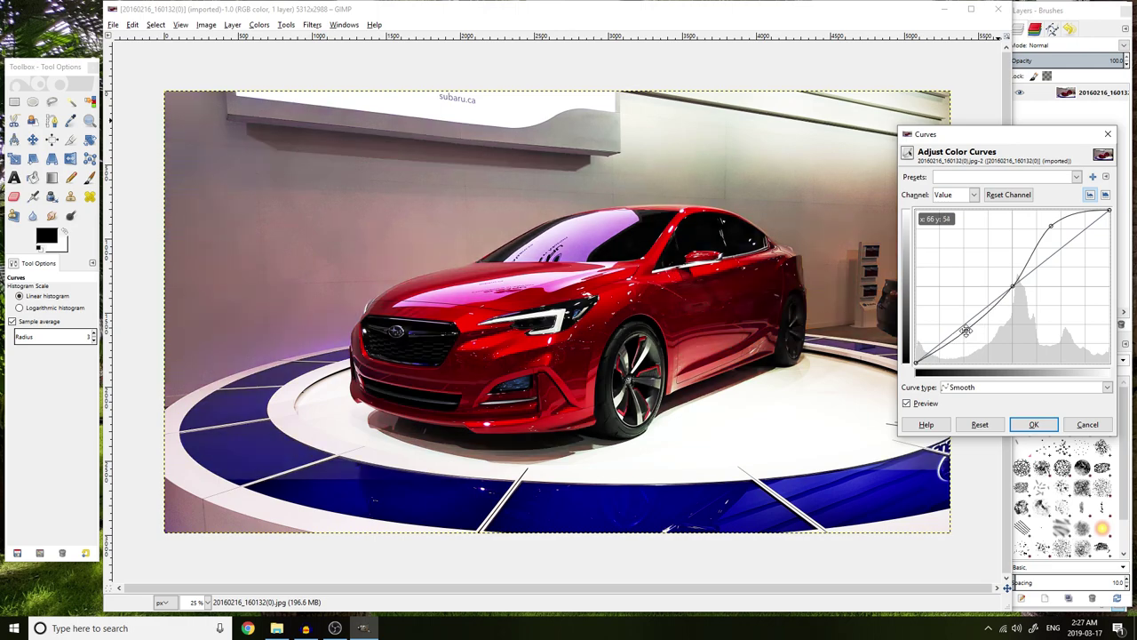
{"action": "left_click_drag", "start_coordinate": [1051, 226], "coordinate": [1059, 242]}
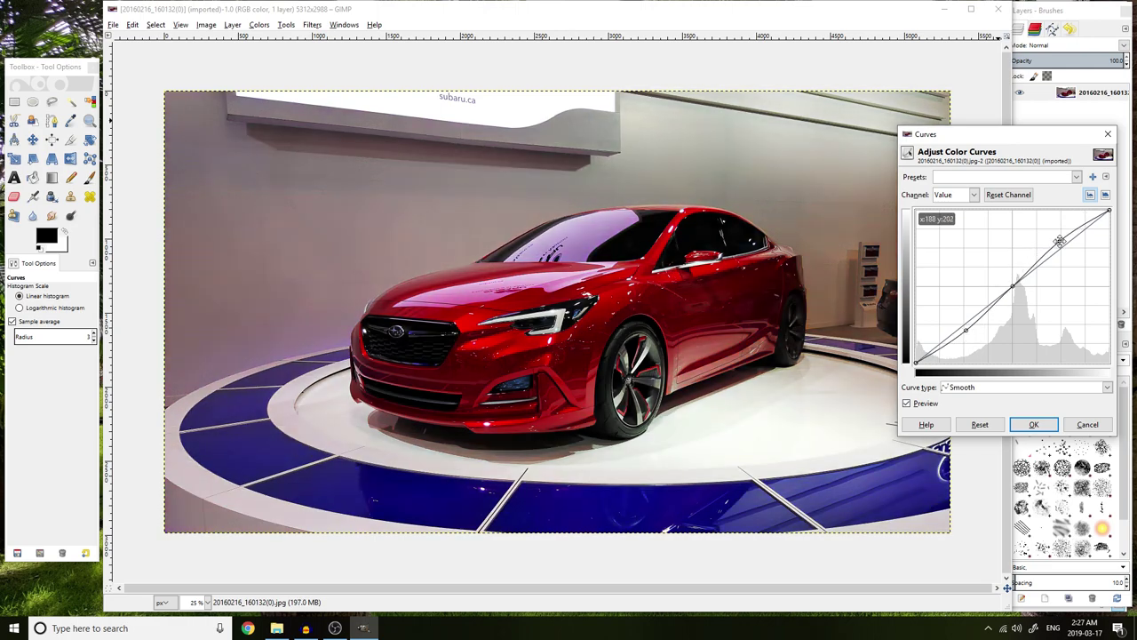
Apply the S-curve to the car photo and compare it before and after
{"action": "left_click", "coordinate": [1033, 424]}
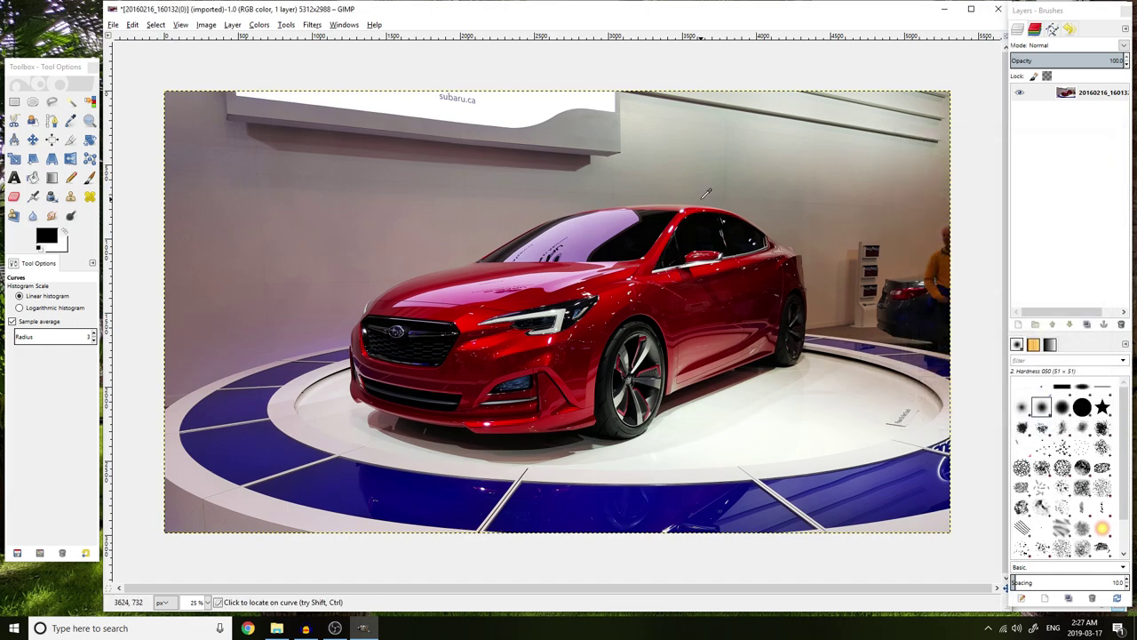
{"action": "key", "text": "ctrl+z"}
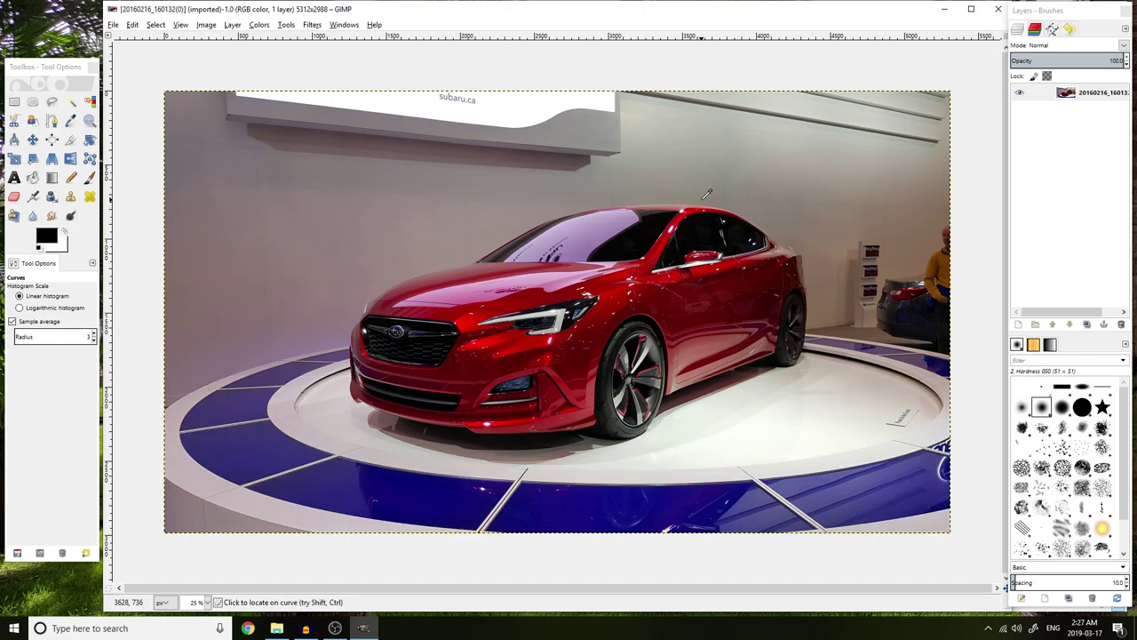
{"action": "key", "text": "ctrl+y"}
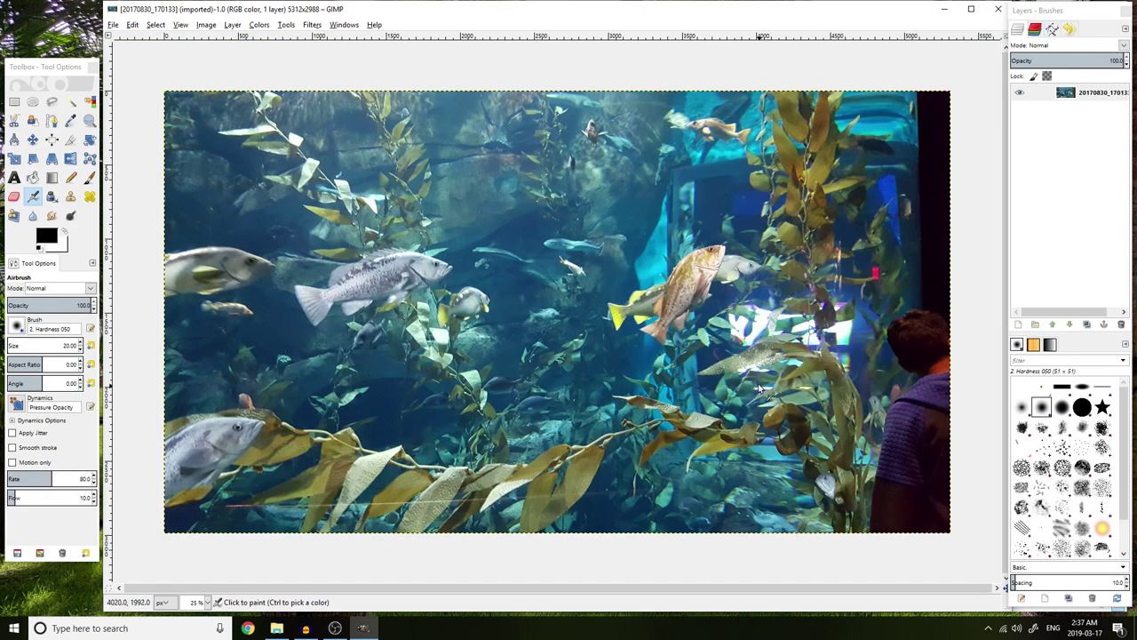
Shape a Curves S-curve on the aquarium photo with darker shadows and brighter highlights
{"action": "left_click", "coordinate": [259, 25]}
{"action": "left_click", "coordinate": [277, 125]}
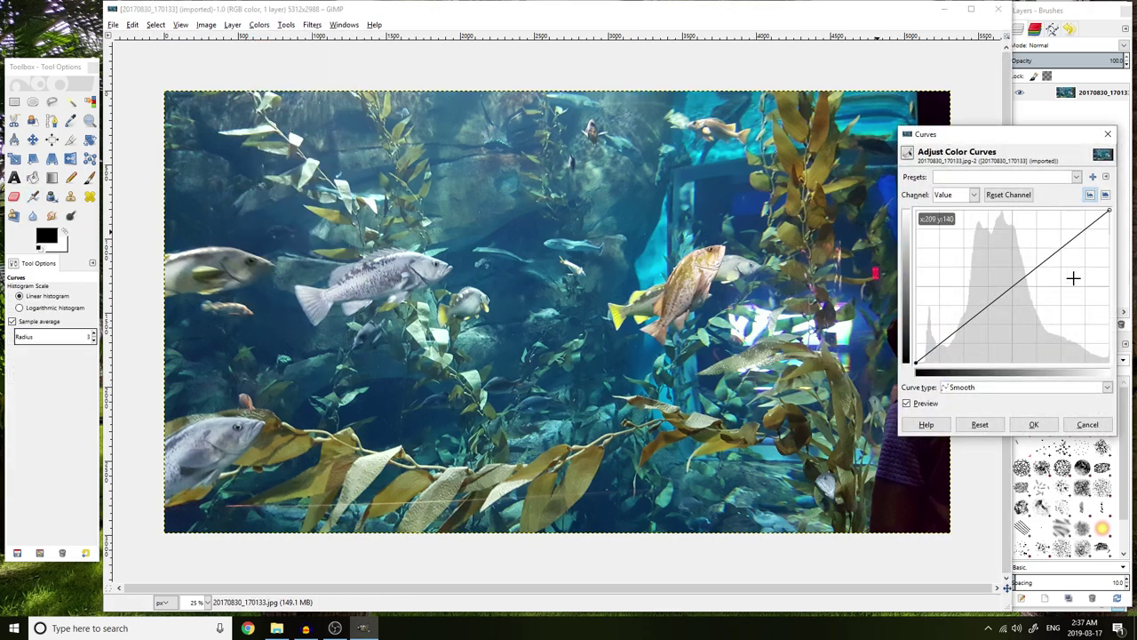
{"action": "left_click", "coordinate": [1013, 286]}
{"action": "left_click", "coordinate": [1061, 250]}
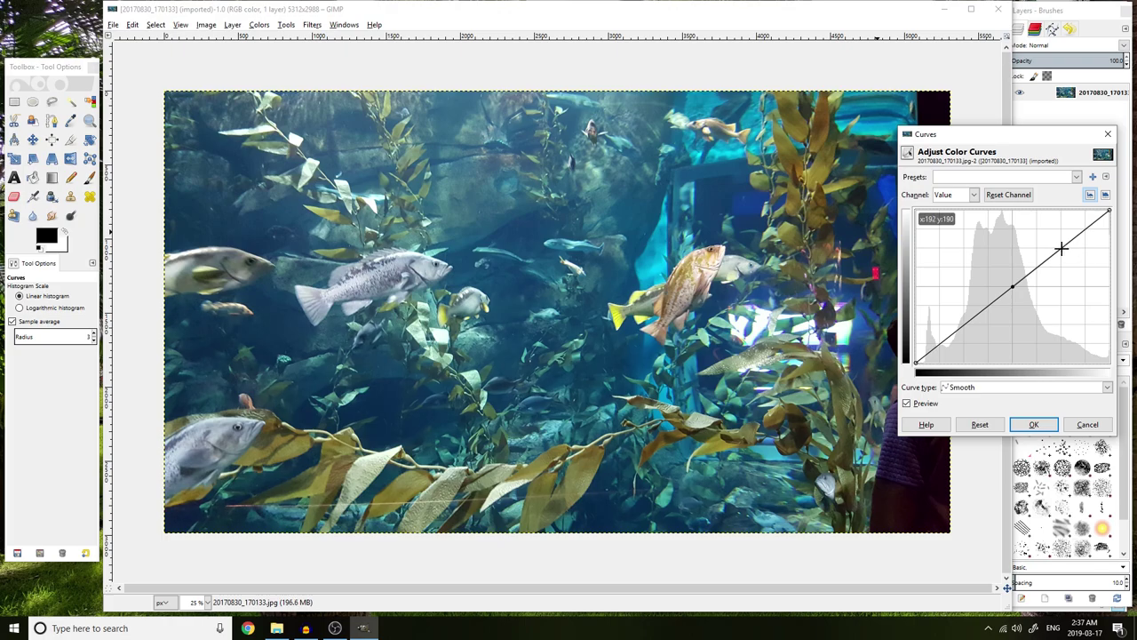
{"action": "left_click", "coordinate": [964, 327]}
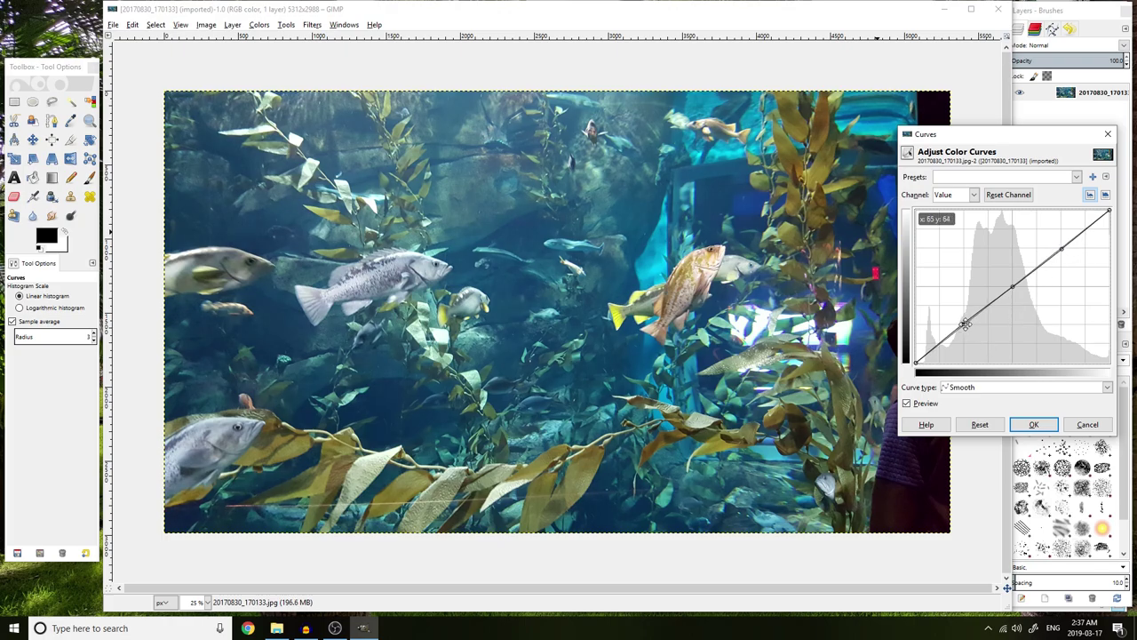
{"action": "left_click_drag", "start_coordinate": [964, 327], "coordinate": [965, 335]}
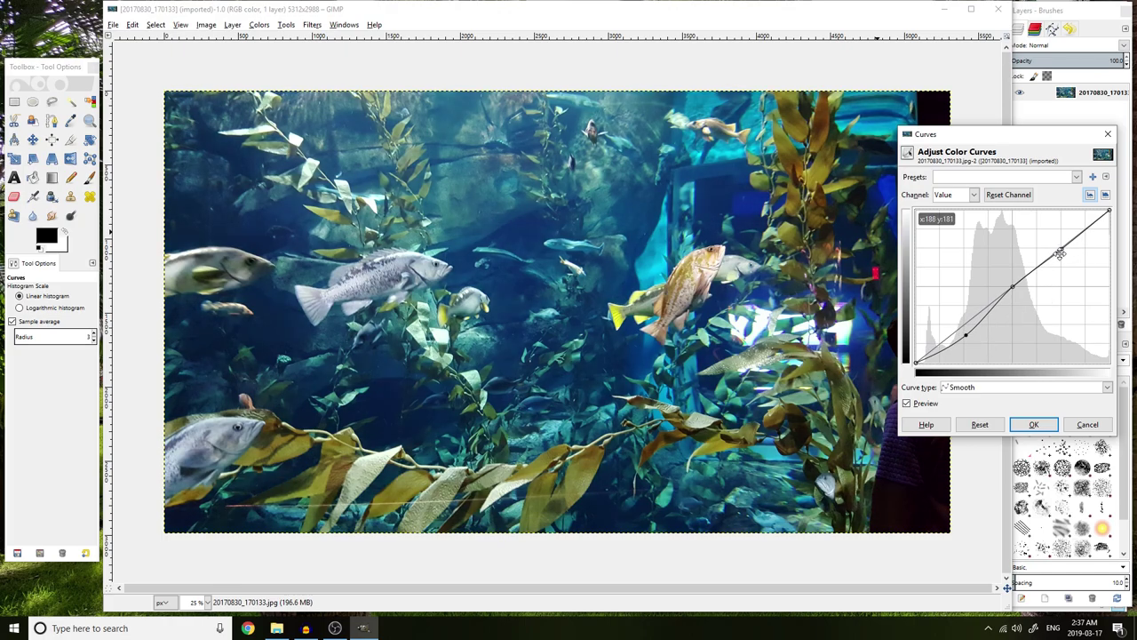
{"action": "left_click_drag", "start_coordinate": [1059, 249], "coordinate": [1053, 240]}
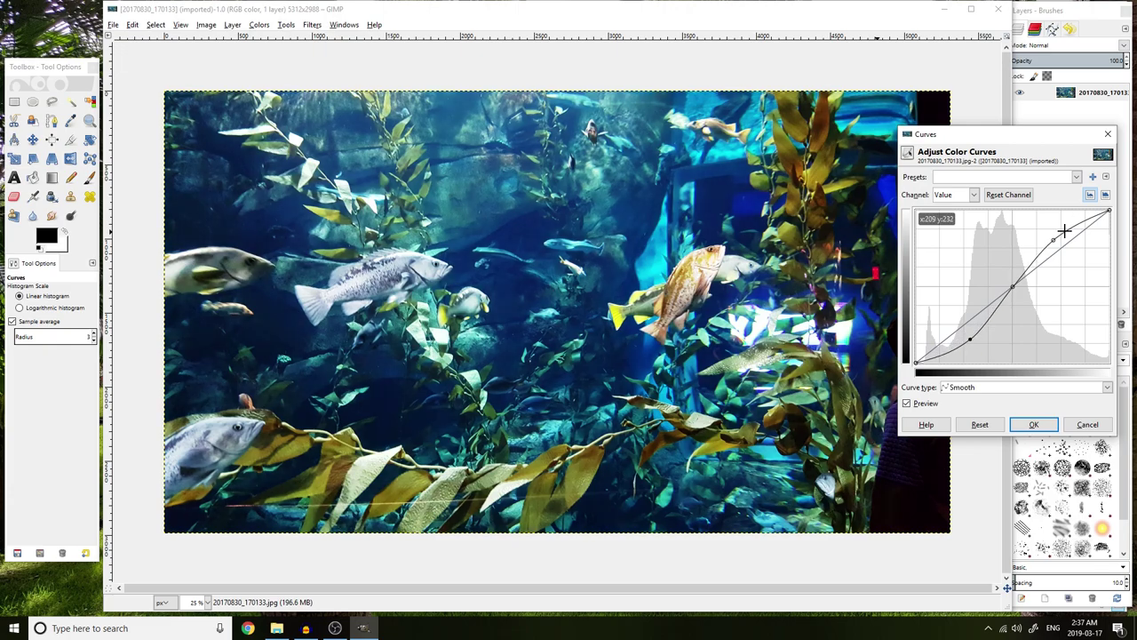
{"action": "left_click_drag", "start_coordinate": [1052, 239], "coordinate": [1081, 220]}
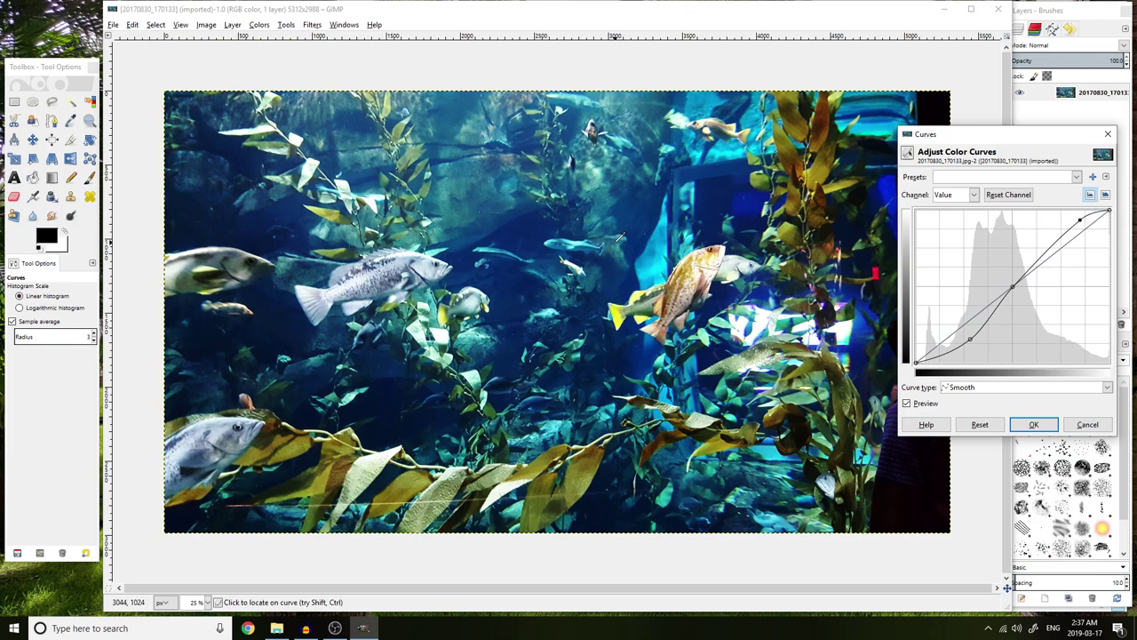
Apply the curve to the aquarium photo and compare it before and after
{"action": "left_click", "coordinate": [1039, 425]}
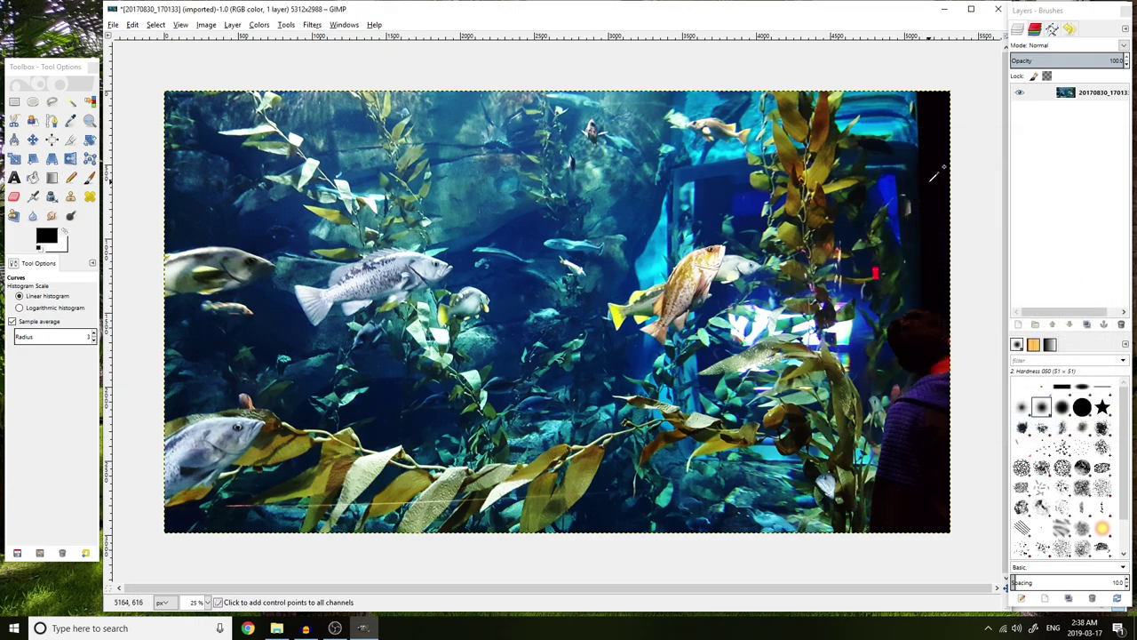
{"action": "key", "text": "ctrl+z"}
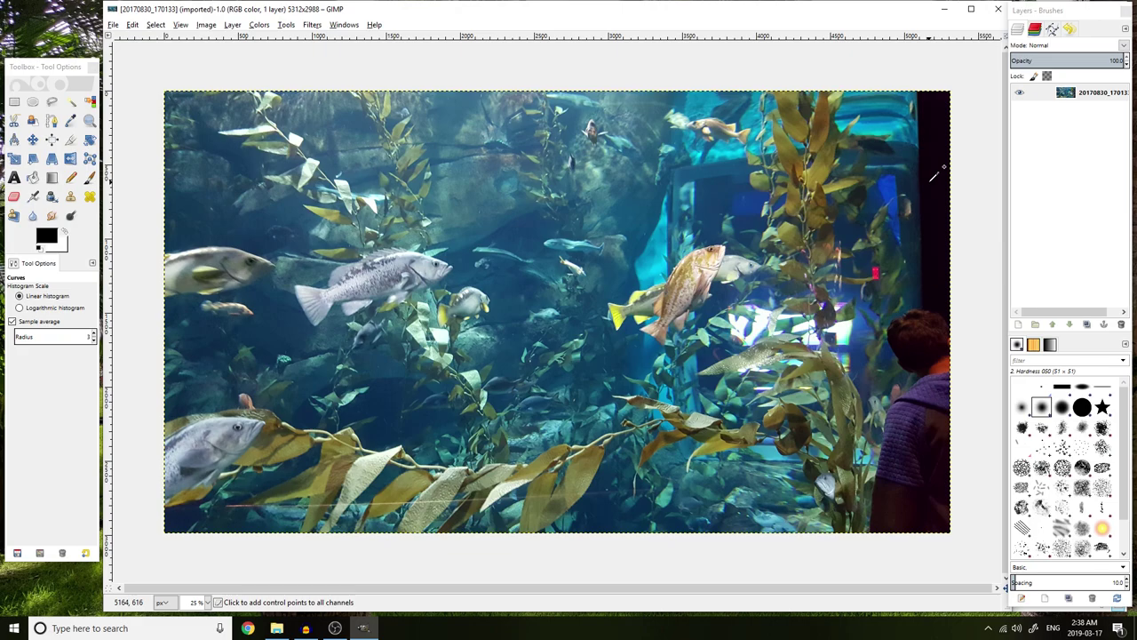
{"action": "key", "text": "ctrl+y"}
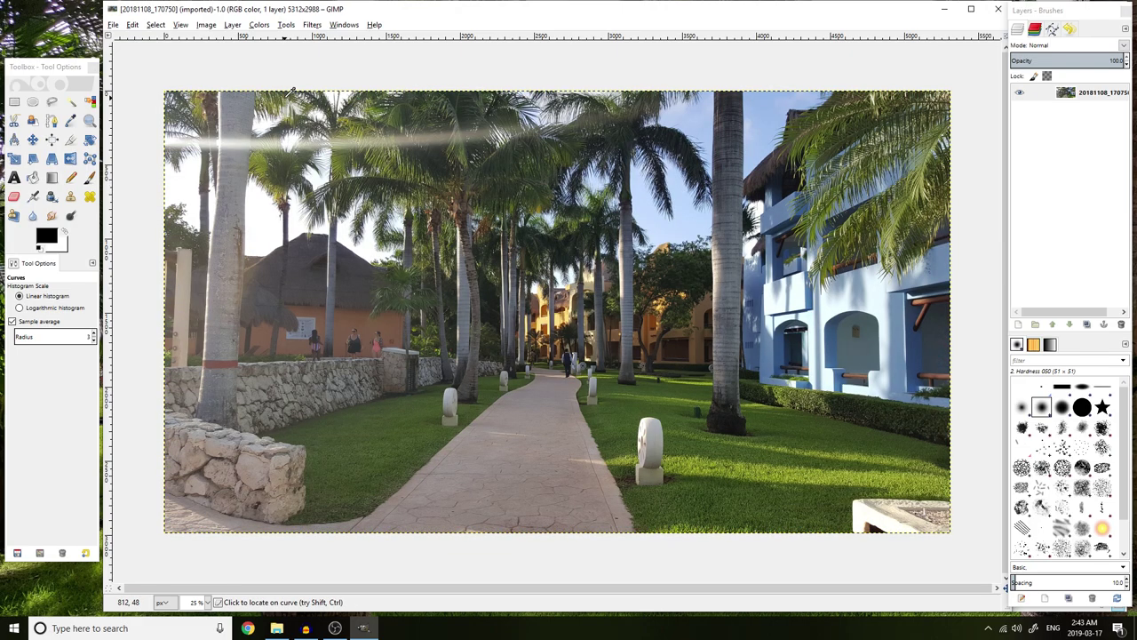
Add mid, upper and lower points on the palm path Value curve and lift the upper one
{"action": "left_click", "coordinate": [258, 24]}
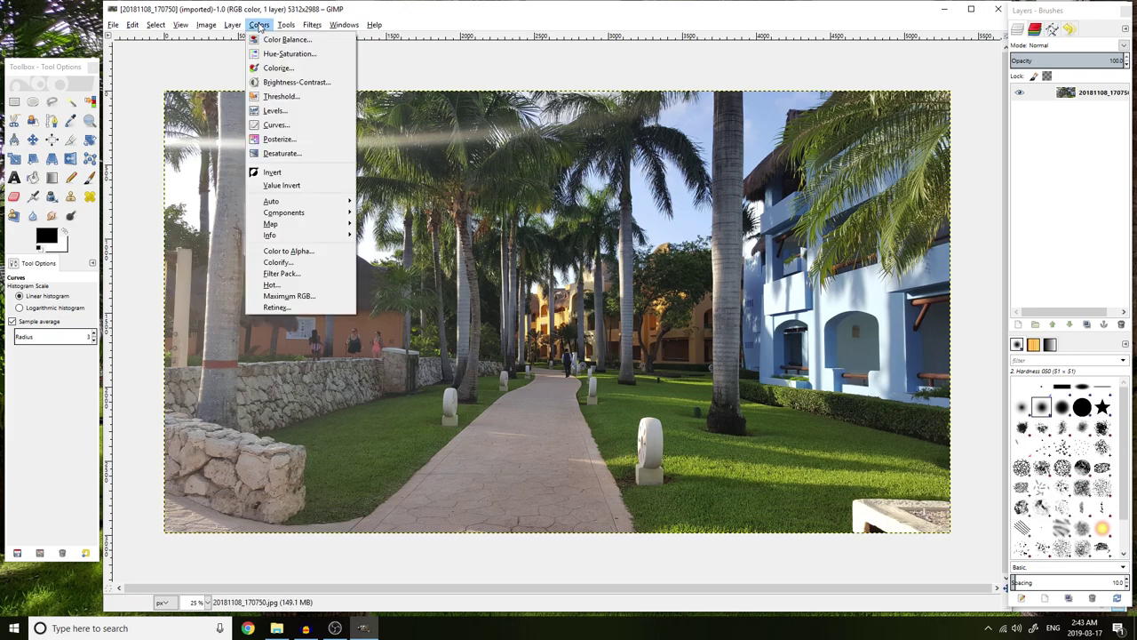
{"action": "left_click", "coordinate": [275, 125]}
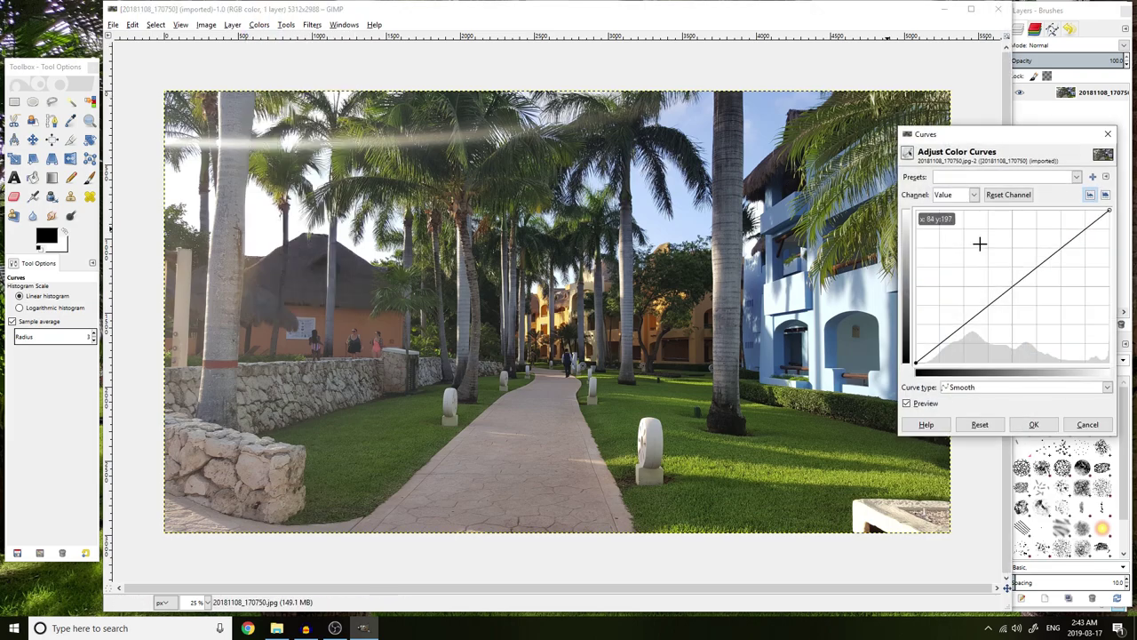
{"action": "left_click", "coordinate": [1013, 286]}
{"action": "left_click", "coordinate": [1063, 248]}
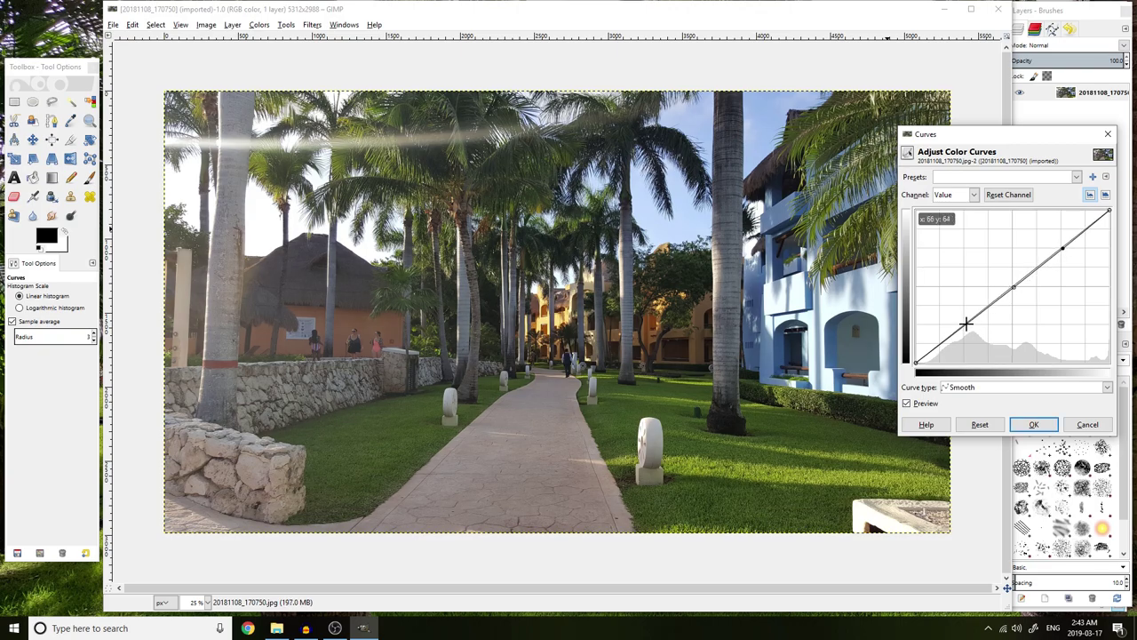
{"action": "left_click", "coordinate": [965, 325]}
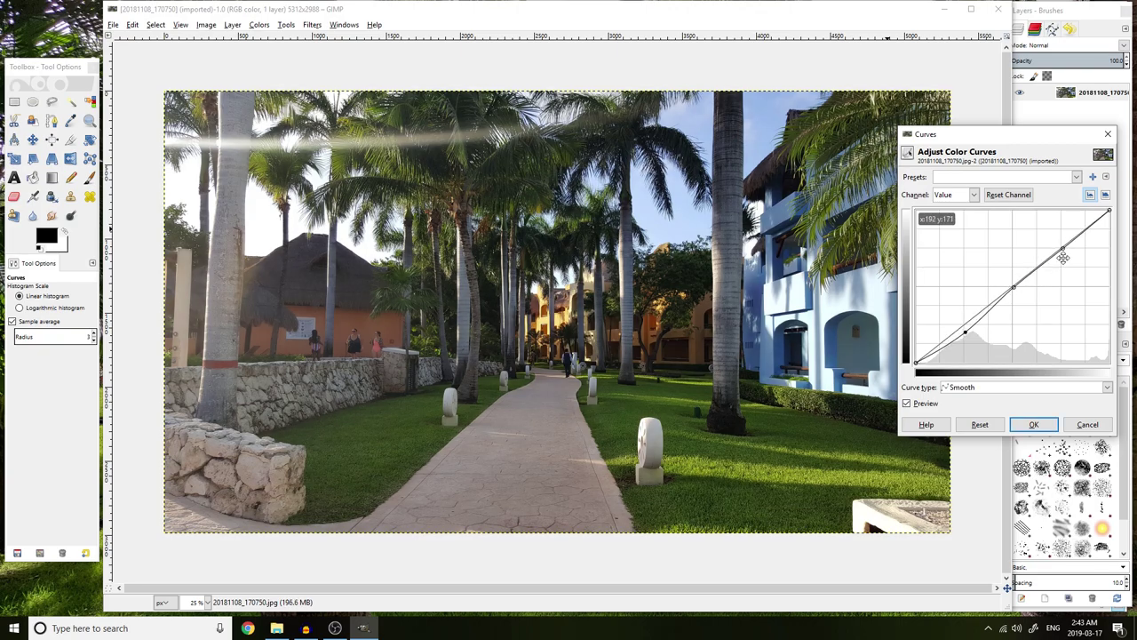
{"action": "left_click_drag", "start_coordinate": [1060, 251], "coordinate": [1060, 242]}
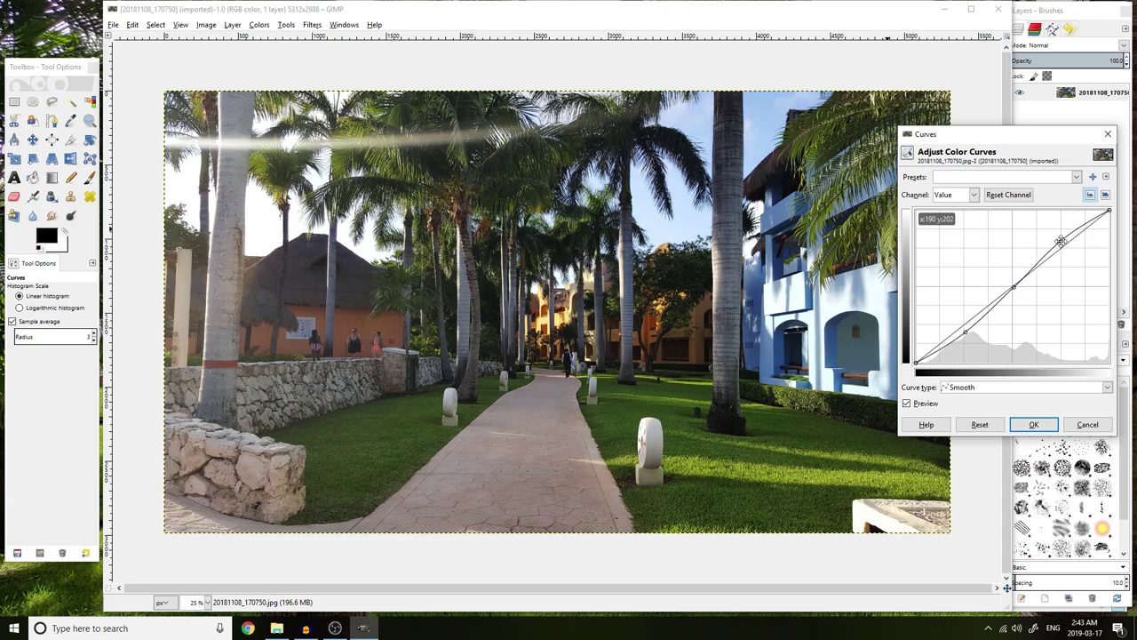
{"action": "left_click", "coordinate": [972, 194]}
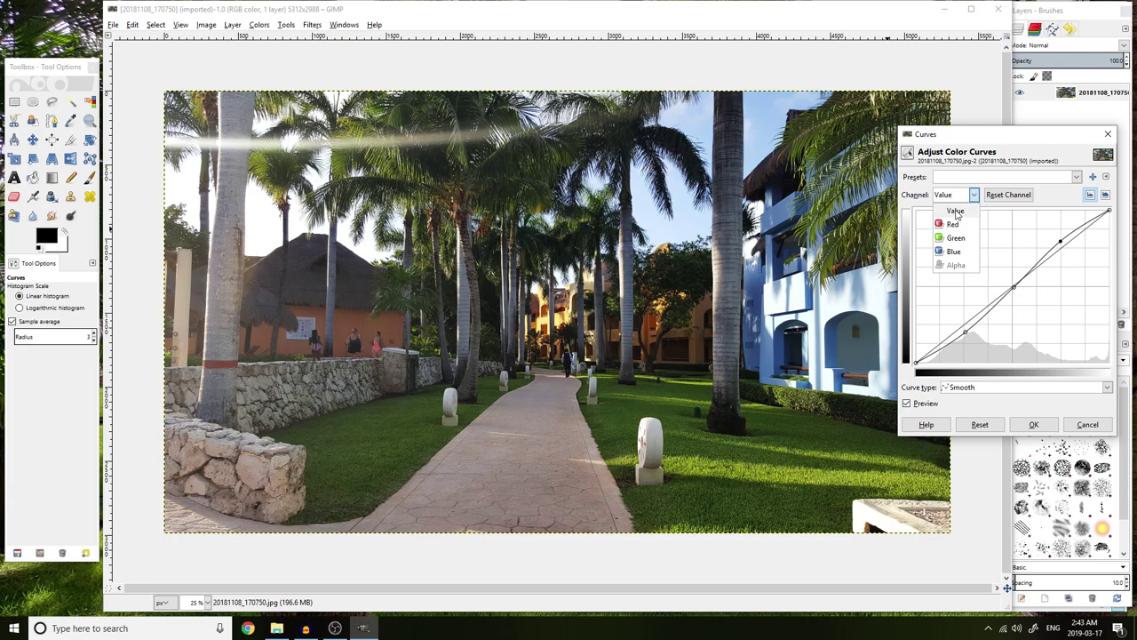
{"action": "left_click", "coordinate": [954, 252]}
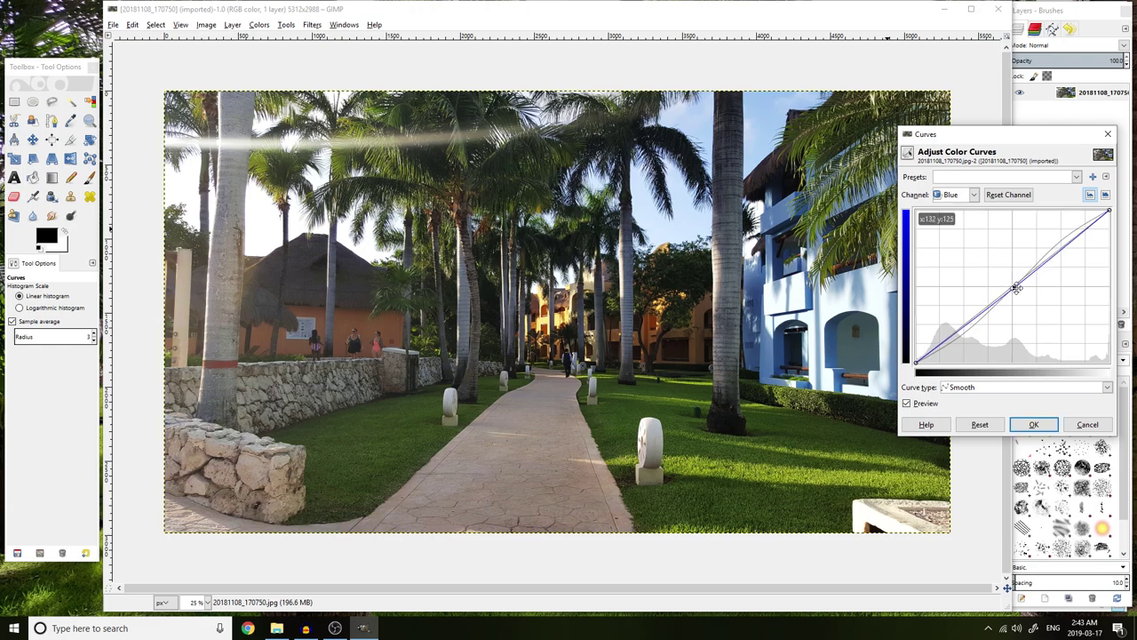
{"action": "left_click_drag", "start_coordinate": [1015, 287], "coordinate": [1004, 273]}
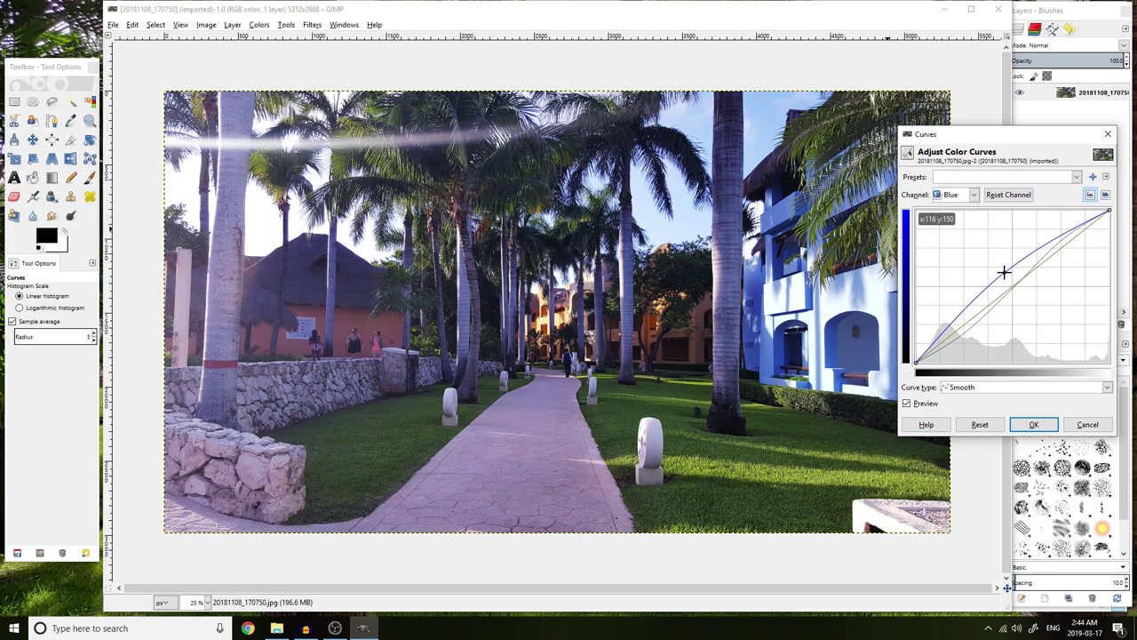
{"action": "left_click_drag", "start_coordinate": [1004, 273], "coordinate": [1029, 302]}
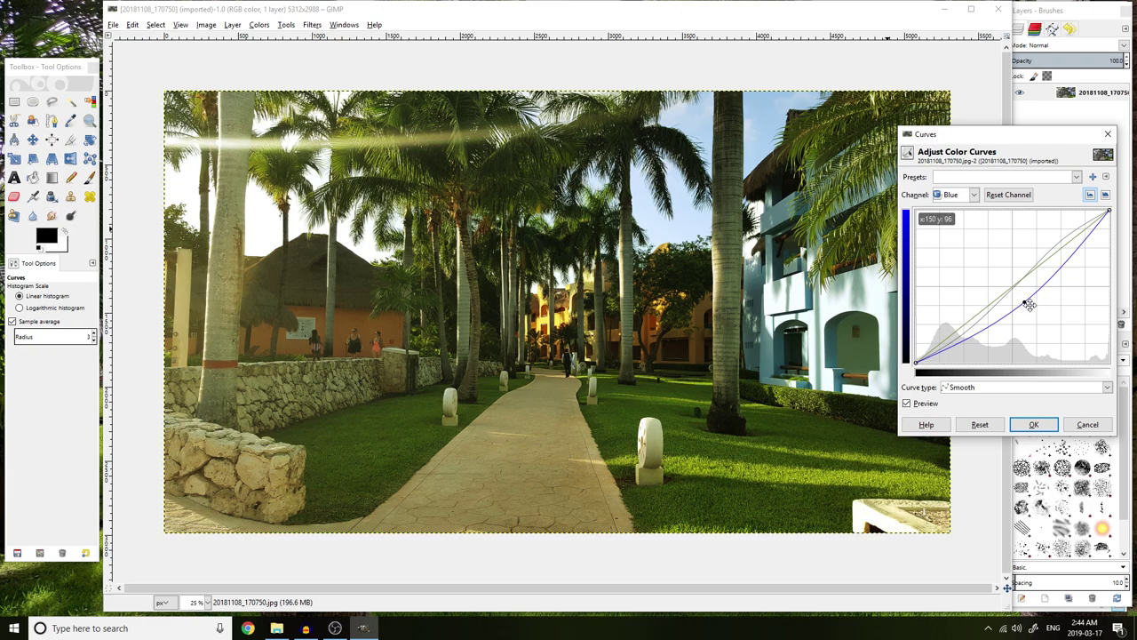
{"action": "left_click", "coordinate": [960, 194]}
{"action": "left_click", "coordinate": [955, 227]}
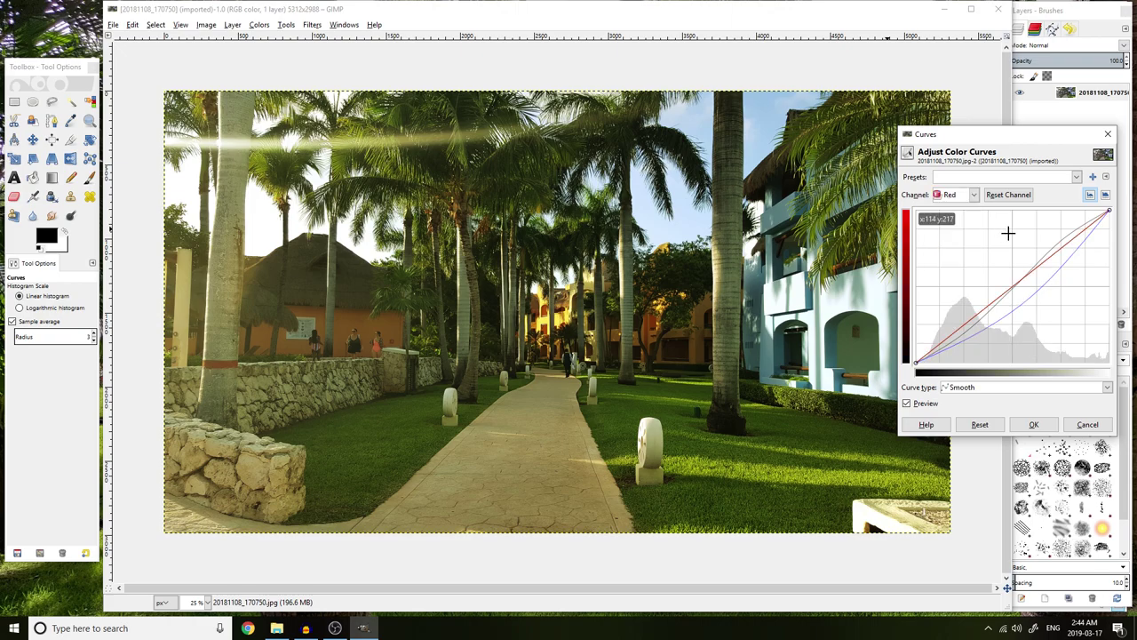
{"action": "left_click_drag", "start_coordinate": [1017, 284], "coordinate": [1029, 301]}
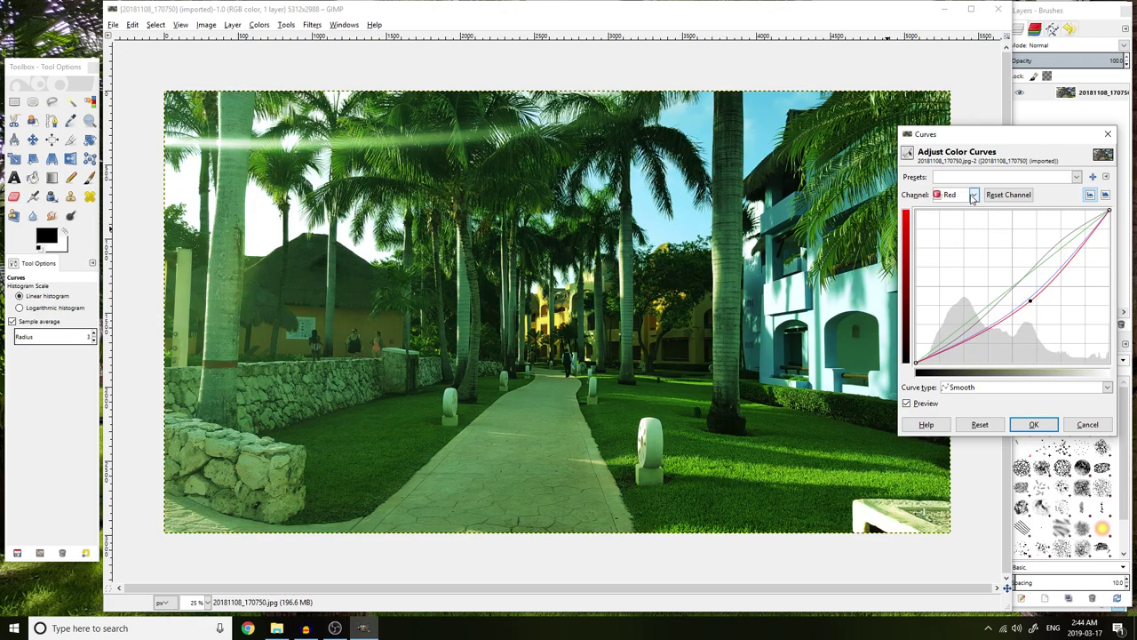
{"action": "left_click", "coordinate": [973, 195]}
{"action": "left_click", "coordinate": [961, 241]}
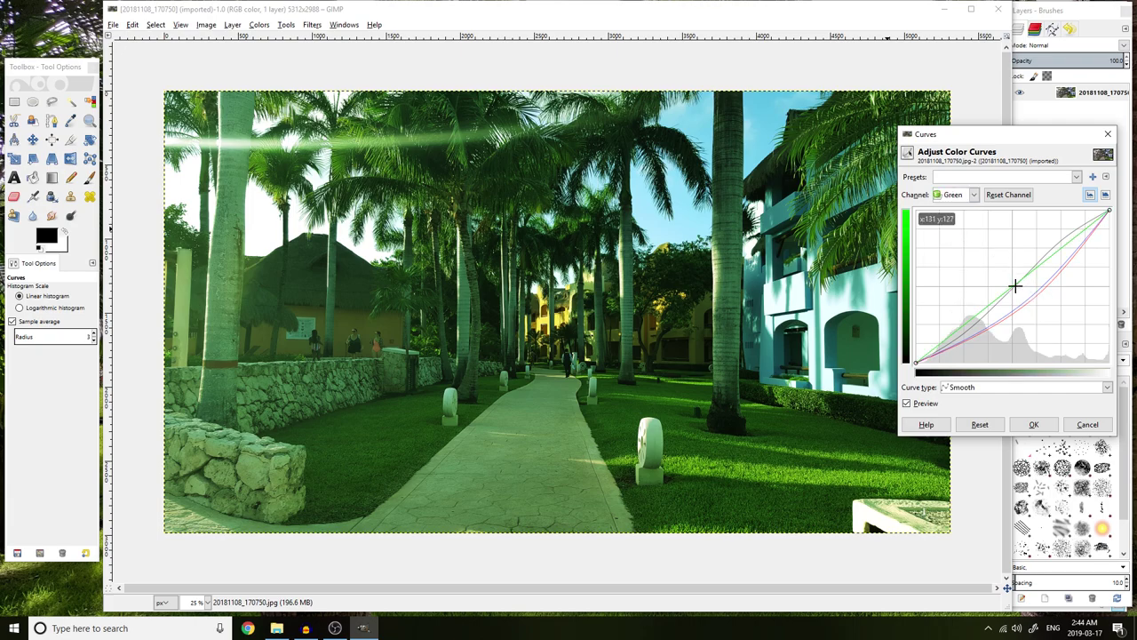
{"action": "left_click_drag", "start_coordinate": [1015, 286], "coordinate": [997, 259]}
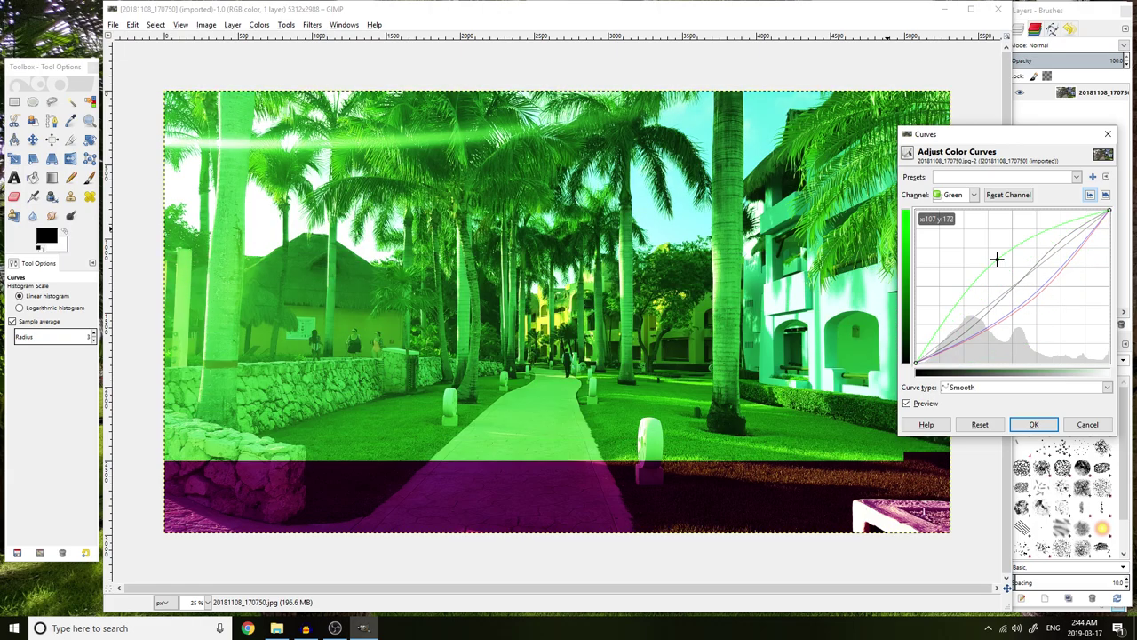
{"action": "left_click", "coordinate": [966, 195]}
{"action": "left_click", "coordinate": [952, 224]}
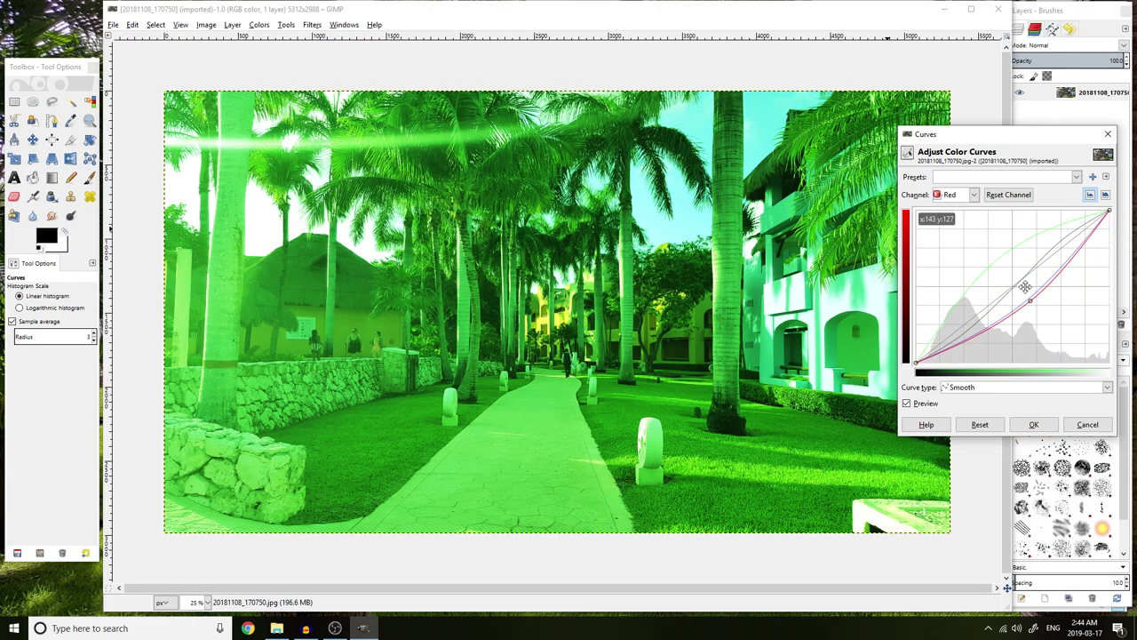
{"action": "left_click_drag", "start_coordinate": [1028, 296], "coordinate": [989, 252]}
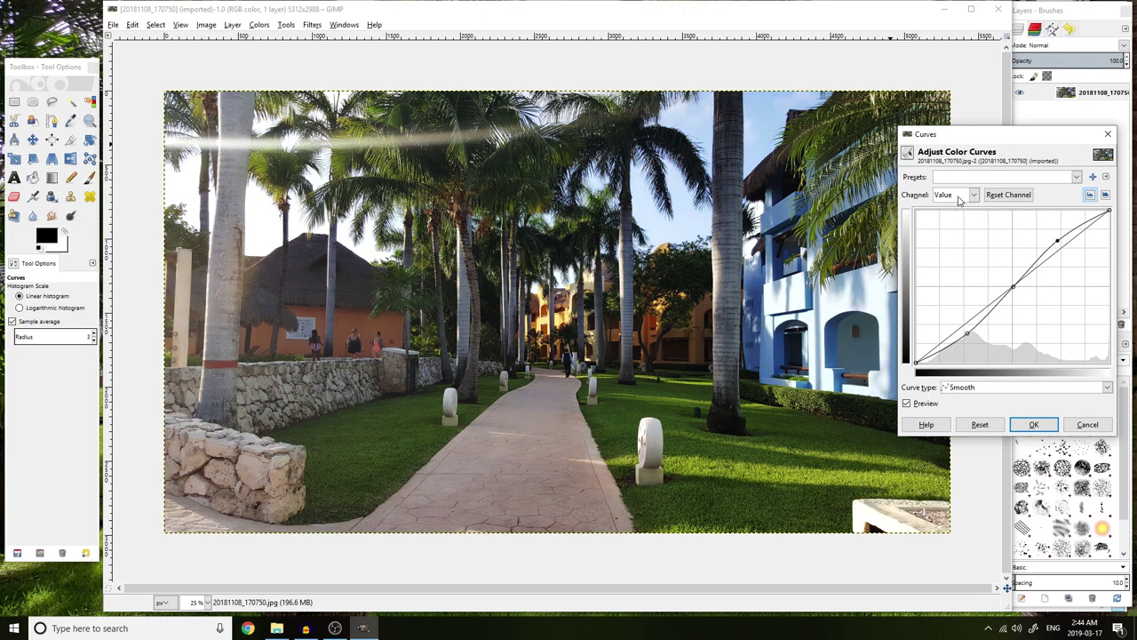
Lower the palm path photo's Blue channel curve slightly to remove the blue cast
{"action": "left_click", "coordinate": [960, 194]}
{"action": "left_click", "coordinate": [953, 252]}
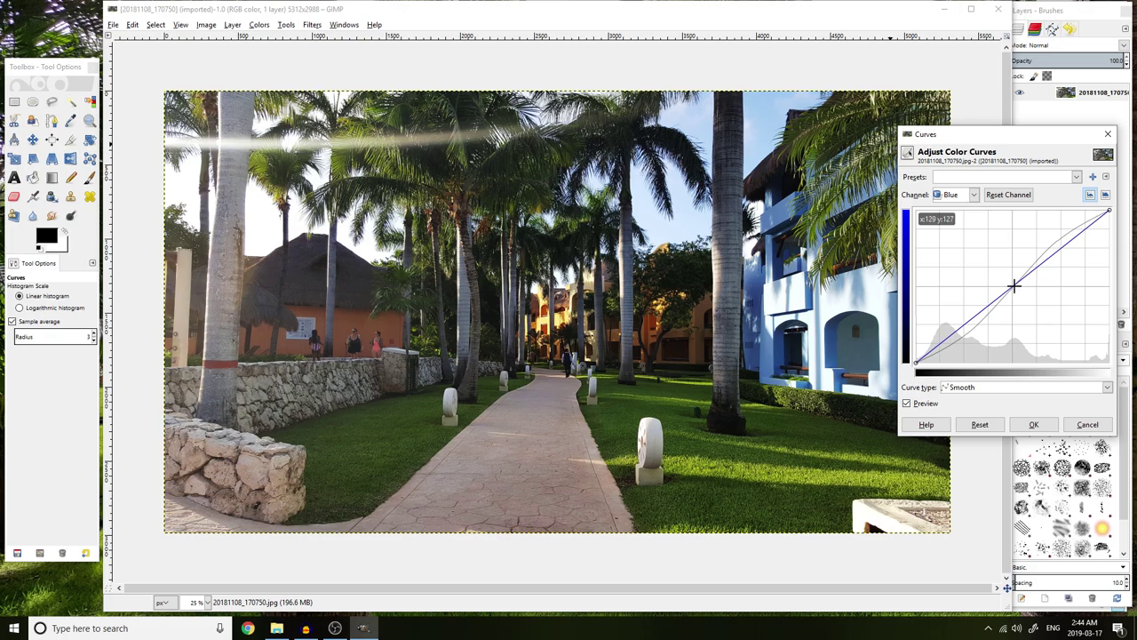
{"action": "mouse_move", "coordinate": [1014, 285]}
{"action": "left_mouse_down"}
{"action": "mouse_move", "coordinate": [1022, 299]}
{"action": "mouse_move", "coordinate": [1013, 279]}
{"action": "mouse_move", "coordinate": [1022, 288]}
{"action": "left_mouse_up"}
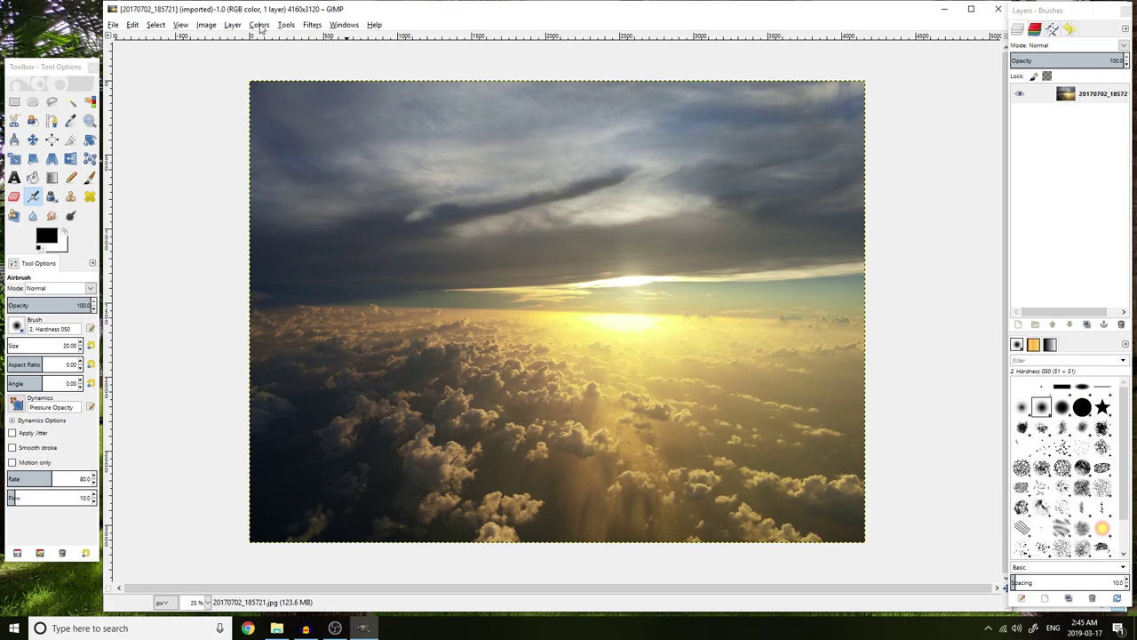
Open Curves on the sunset photo and shape a Value S-curve with deeper shadows, brighter highlights
{"action": "left_click", "coordinate": [260, 25]}
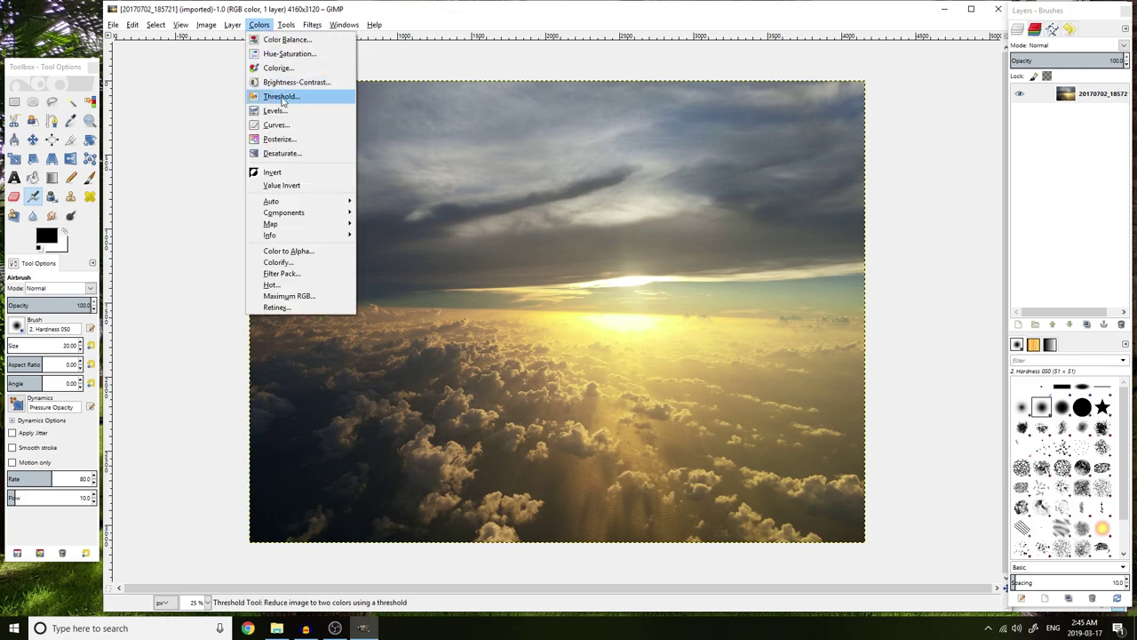
{"action": "left_click", "coordinate": [293, 124]}
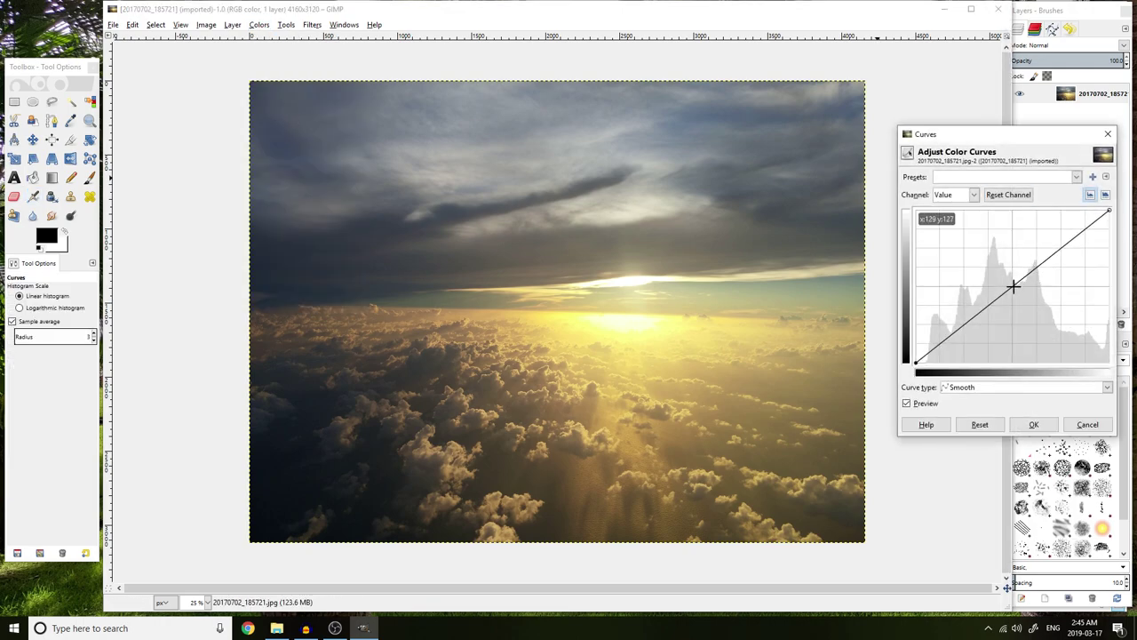
{"action": "left_click", "coordinate": [1014, 287]}
{"action": "left_click", "coordinate": [1061, 248]}
{"action": "left_click", "coordinate": [965, 324]}
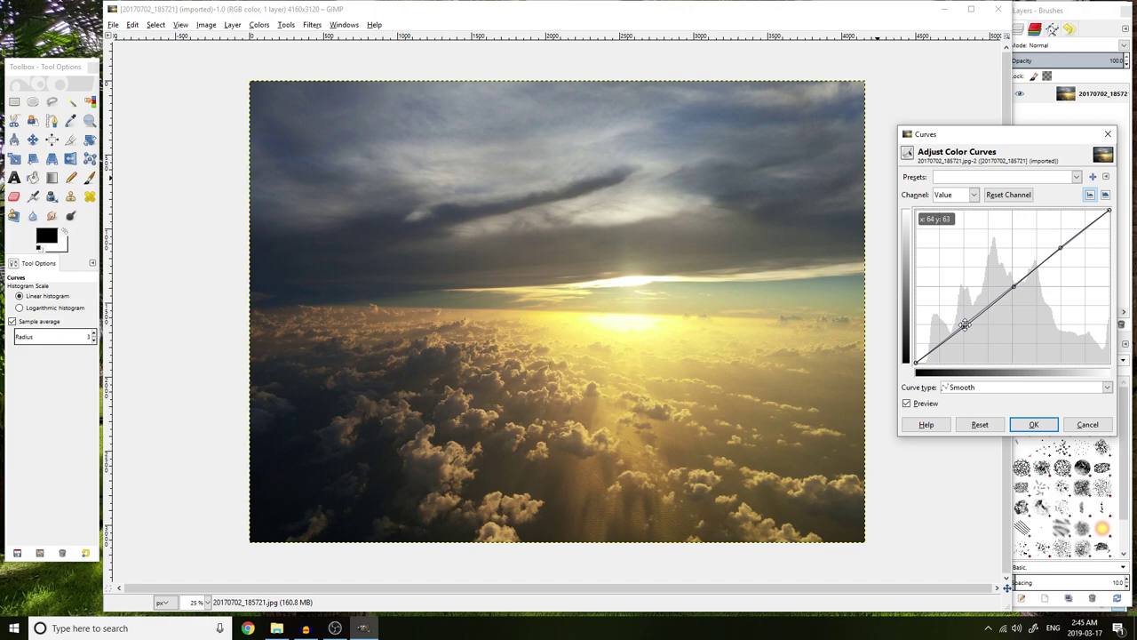
{"action": "left_click_drag", "start_coordinate": [965, 324], "coordinate": [966, 329]}
{"action": "left_click_drag", "start_coordinate": [1060, 247], "coordinate": [1058, 240]}
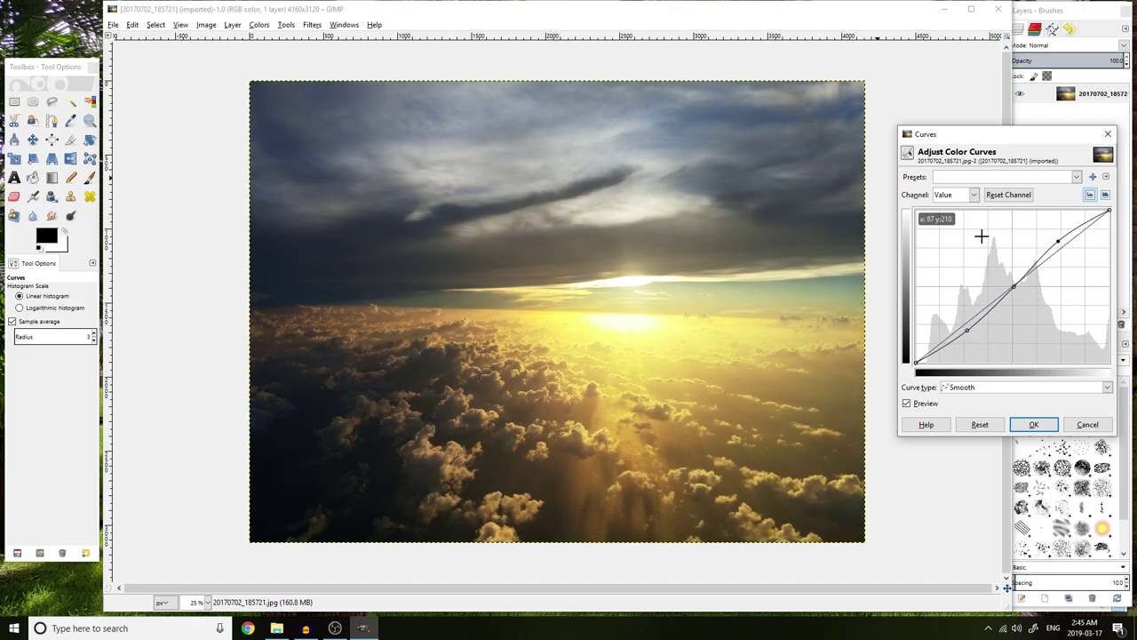
{"action": "left_click", "coordinate": [958, 197]}
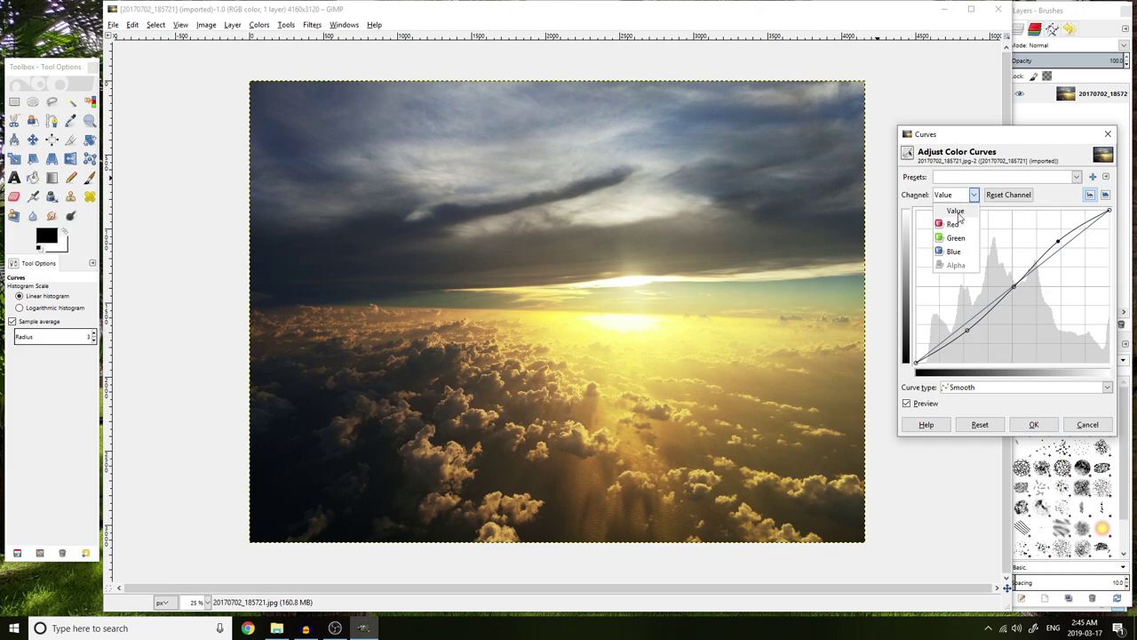
Apply a strong Blue-channel S-curve to the sunset photo for bluer sky and golden clouds
{"action": "left_click", "coordinate": [955, 252]}
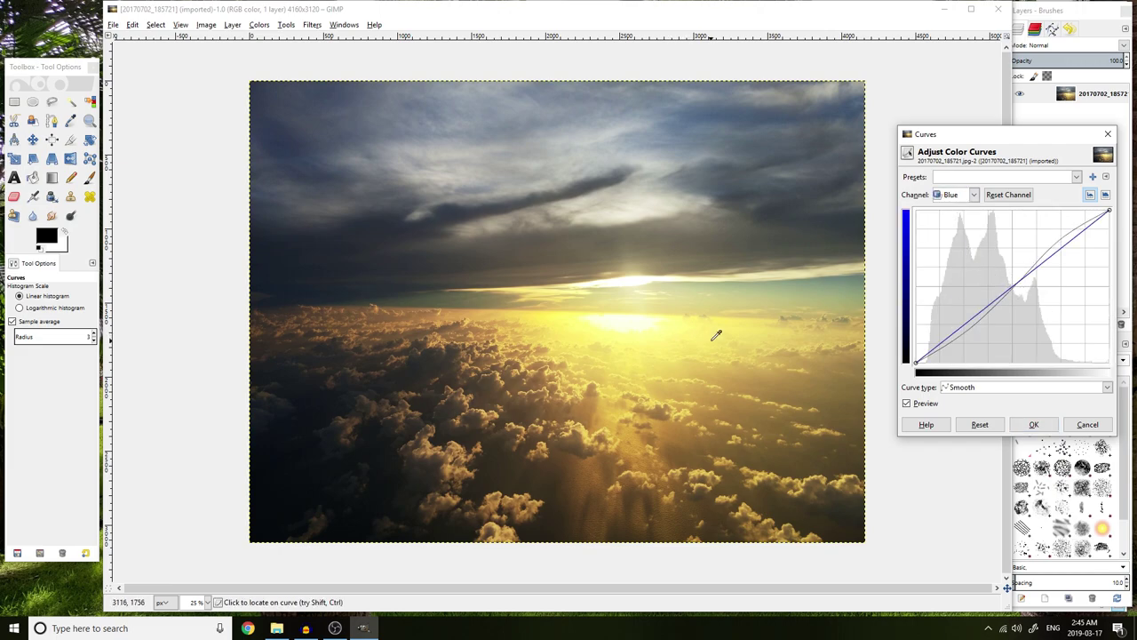
{"action": "left_click", "coordinate": [1015, 288]}
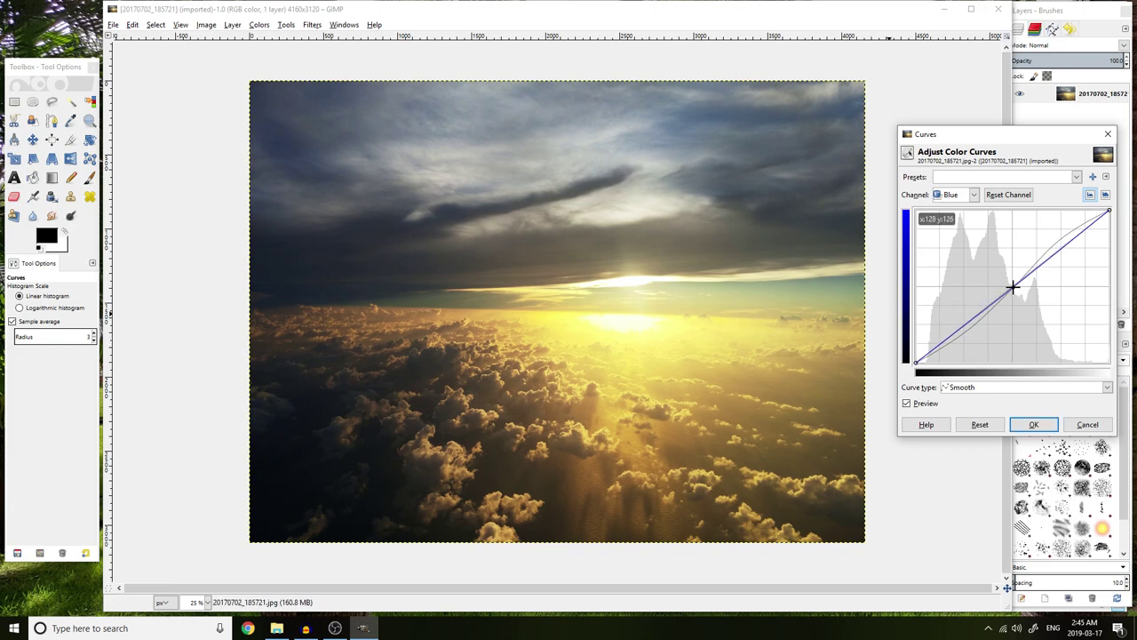
{"action": "mouse_move", "coordinate": [1015, 289]}
{"action": "left_mouse_down"}
{"action": "mouse_move", "coordinate": [1010, 296]}
{"action": "mouse_move", "coordinate": [1013, 287]}
{"action": "left_mouse_up"}
{"action": "left_click", "coordinate": [1062, 249]}
{"action": "left_click", "coordinate": [968, 322]}
{"action": "left_click_drag", "start_coordinate": [1061, 249], "coordinate": [1050, 227]}
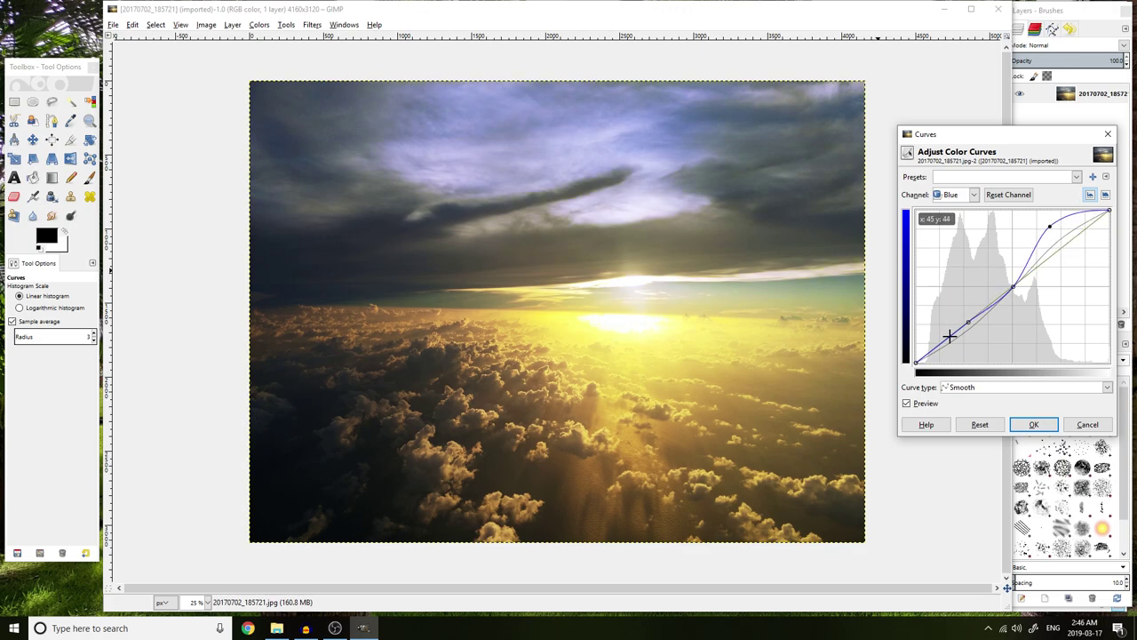
{"action": "left_click_drag", "start_coordinate": [968, 322], "coordinate": [975, 344]}
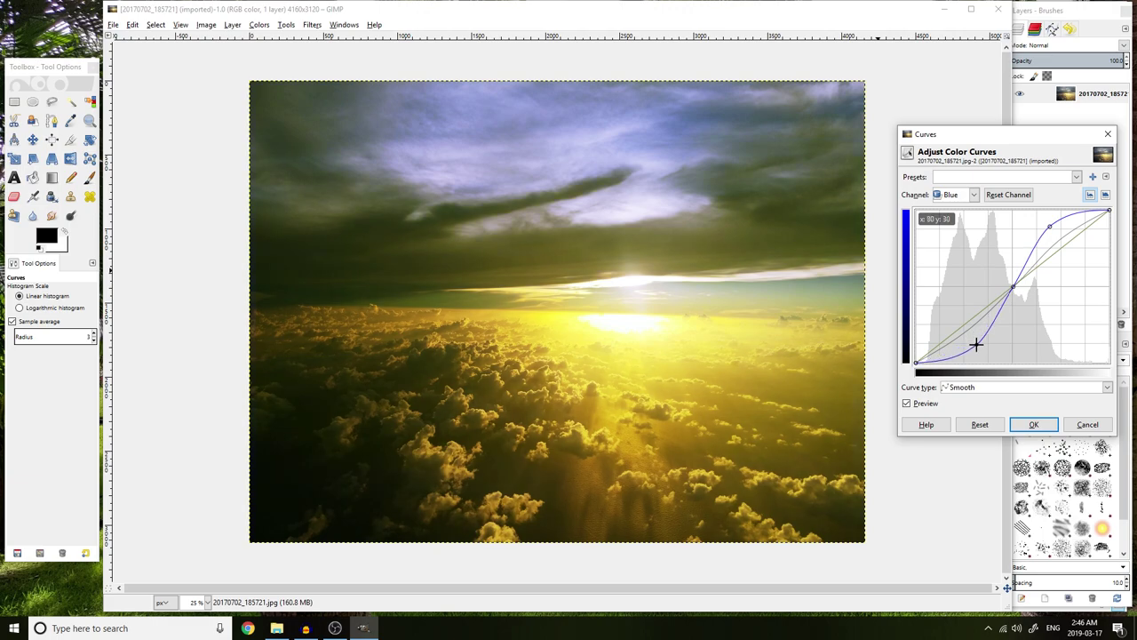
{"action": "left_click", "coordinate": [1033, 423]}
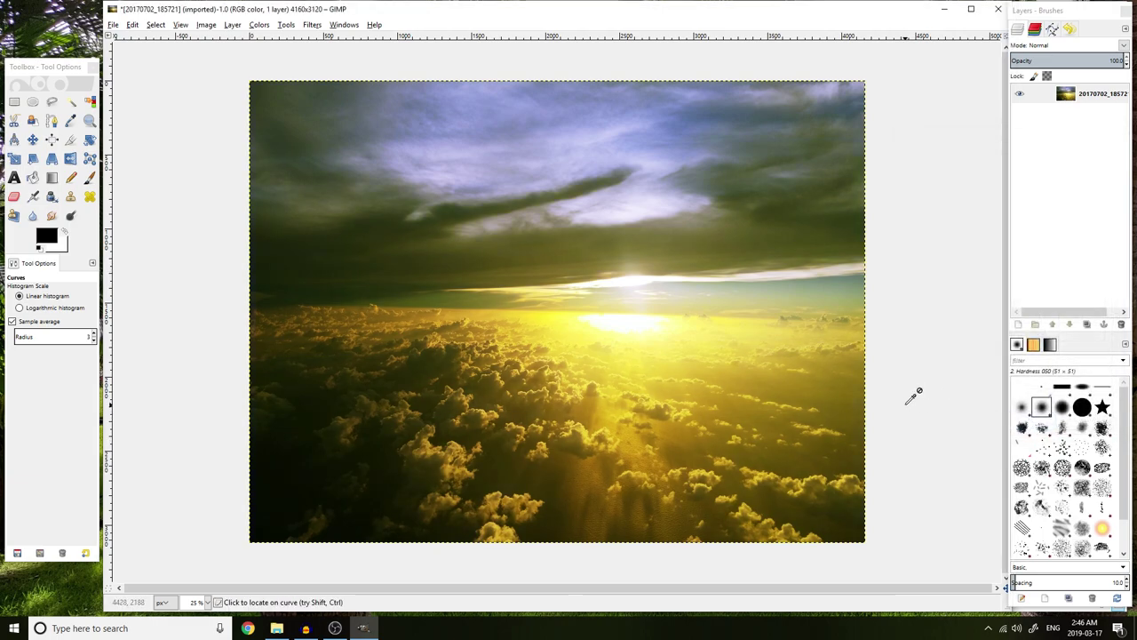